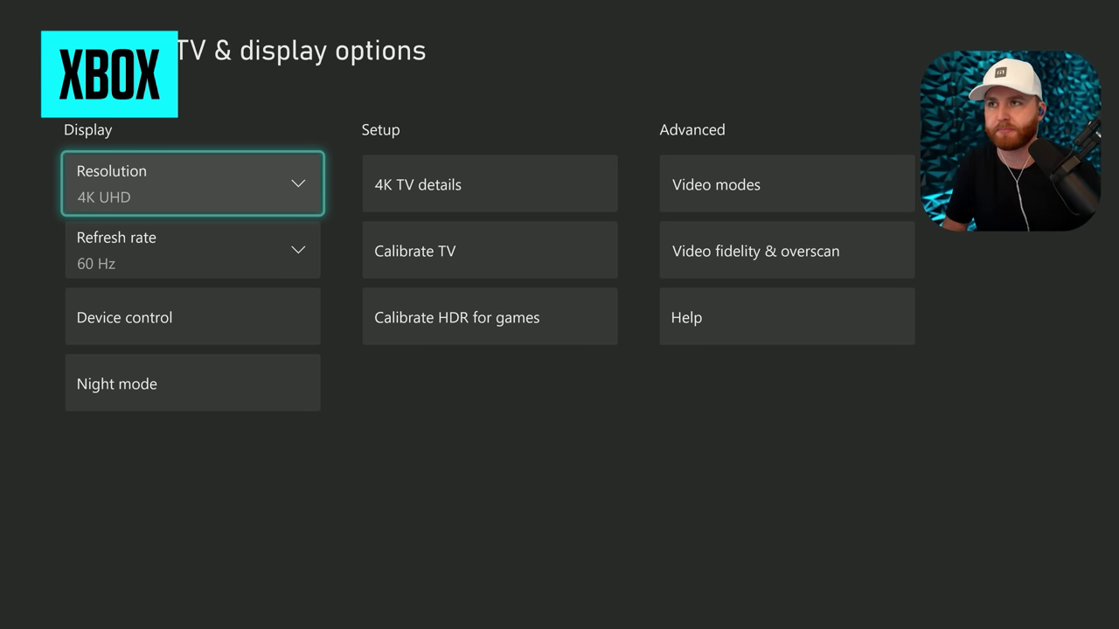
# Examine the 4K TV details for the resolutions, refresh rates and gaming features the TV supports.
pyautogui.press('Right')
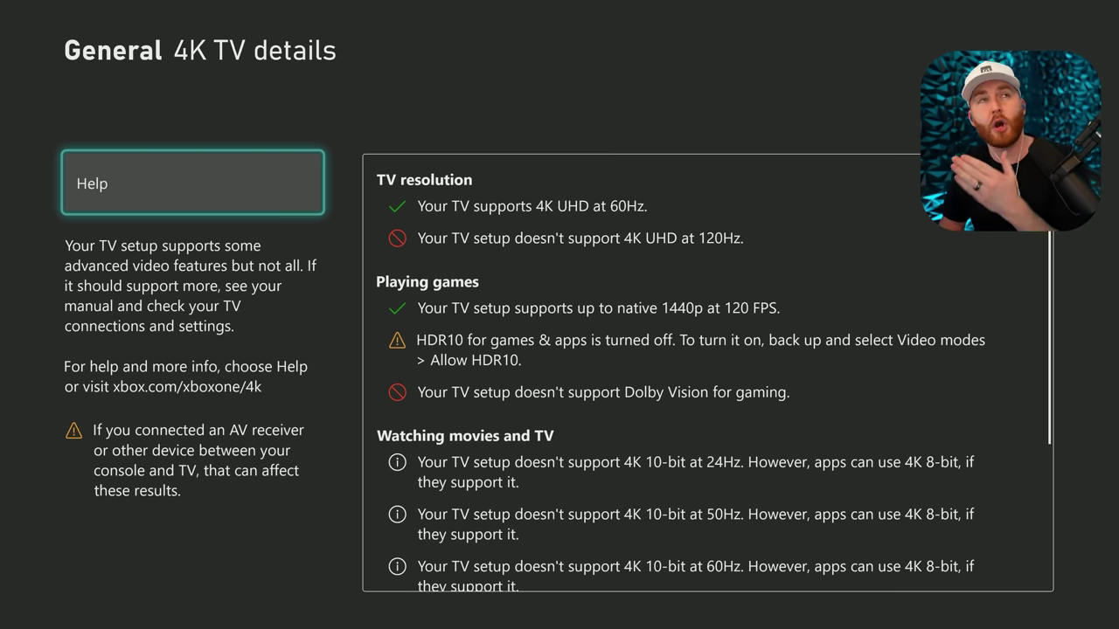
pyautogui.press('Escape')
pyautogui.press('Escape')
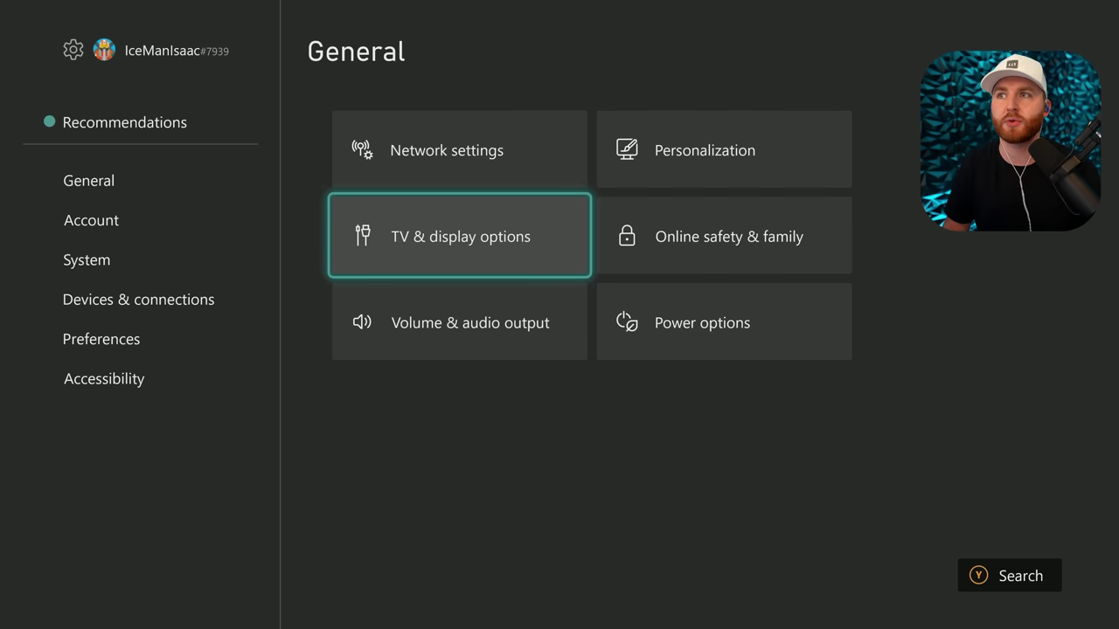
pyautogui.press('Return')
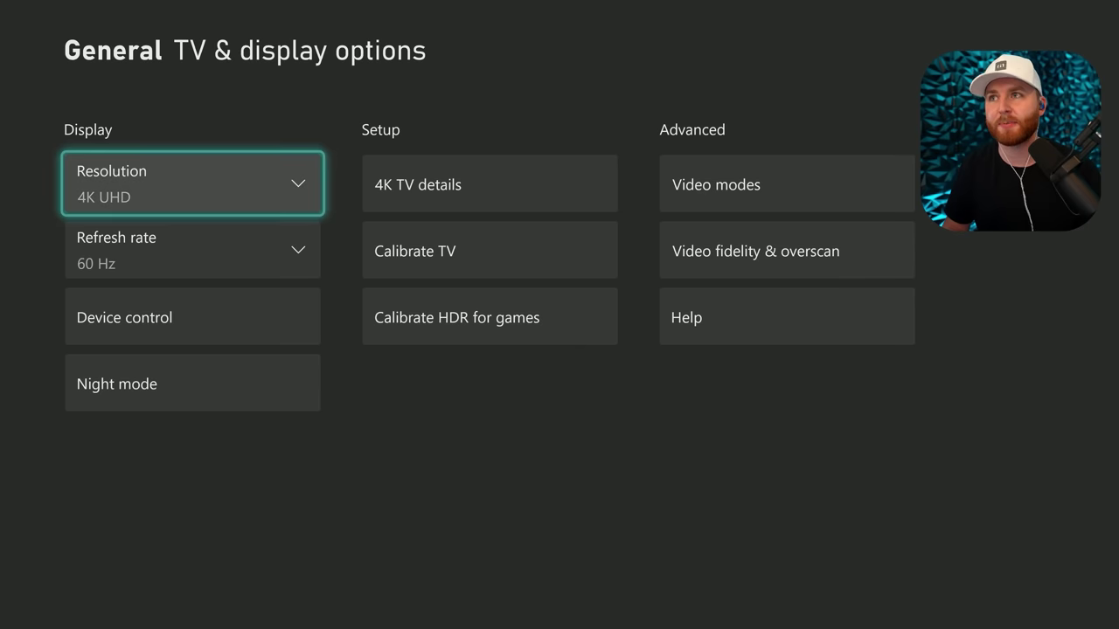
pyautogui.press('Right')
pyautogui.press('Return')
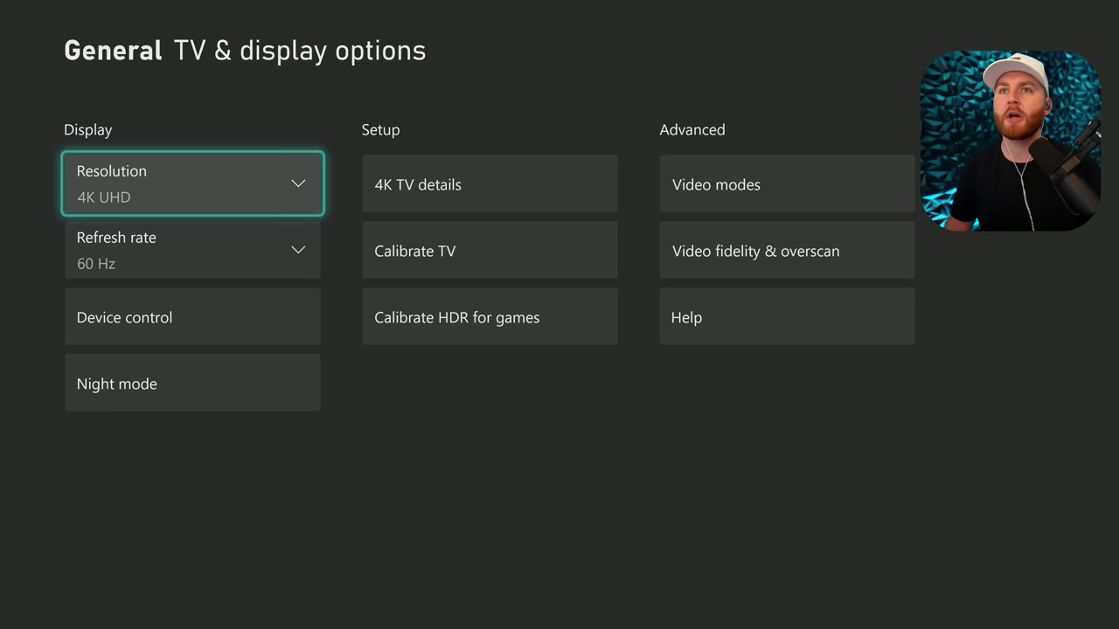
# Set the display resolution to 4K UHD.
pyautogui.press('Return')
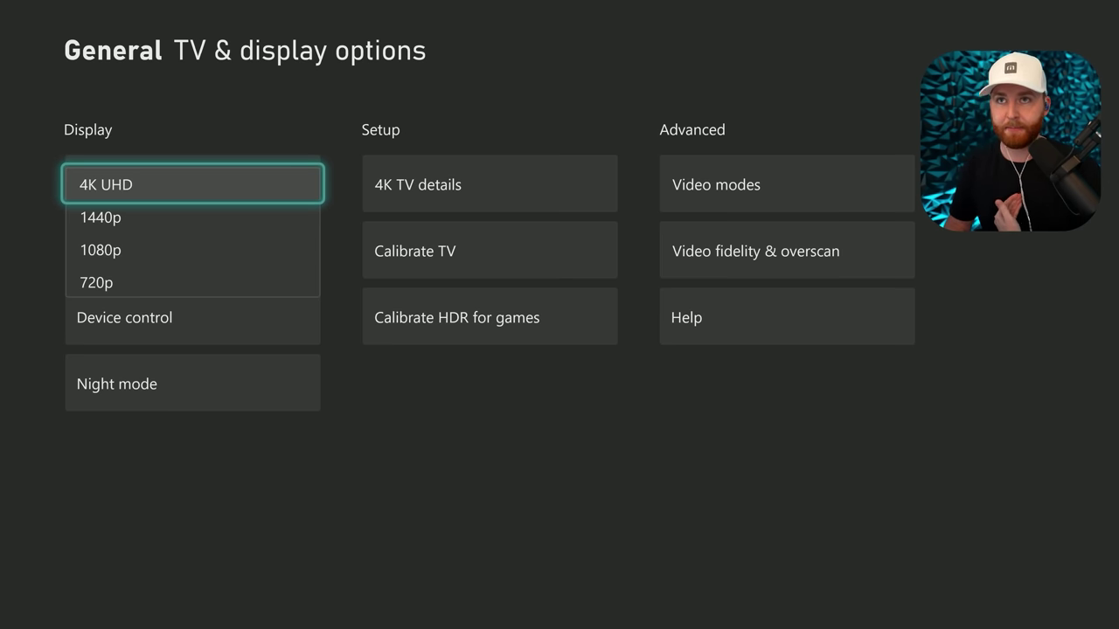
pyautogui.press('Return')
pyautogui.press('Down')
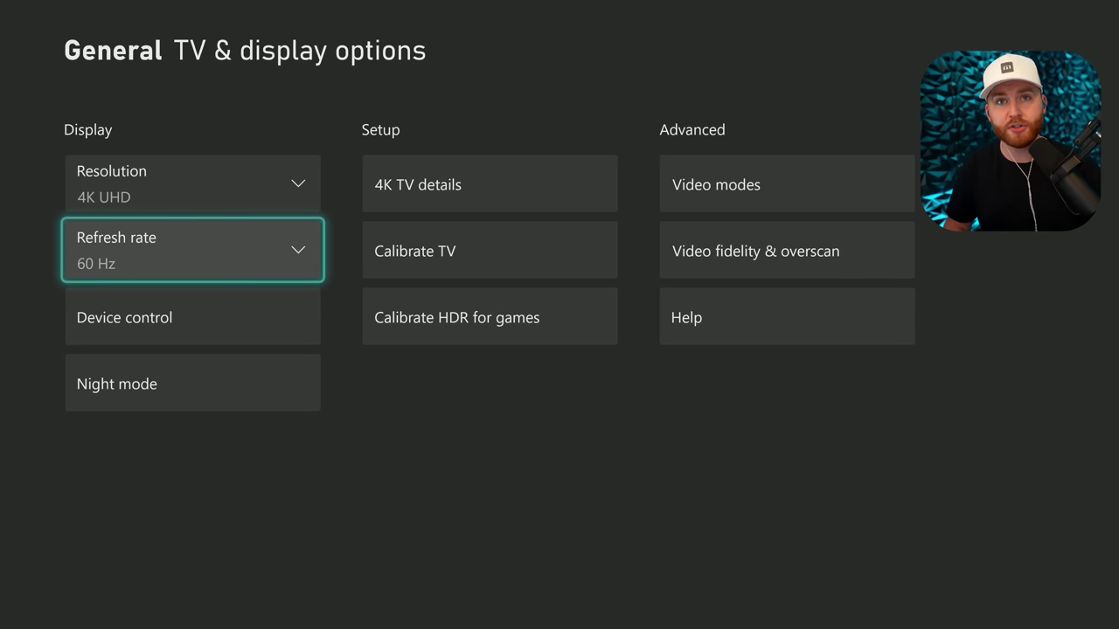
# Check whether 120 Hz is offered among the refresh rate options, leaving the setting as it is.
pyautogui.press('Return')
pyautogui.press('Up')
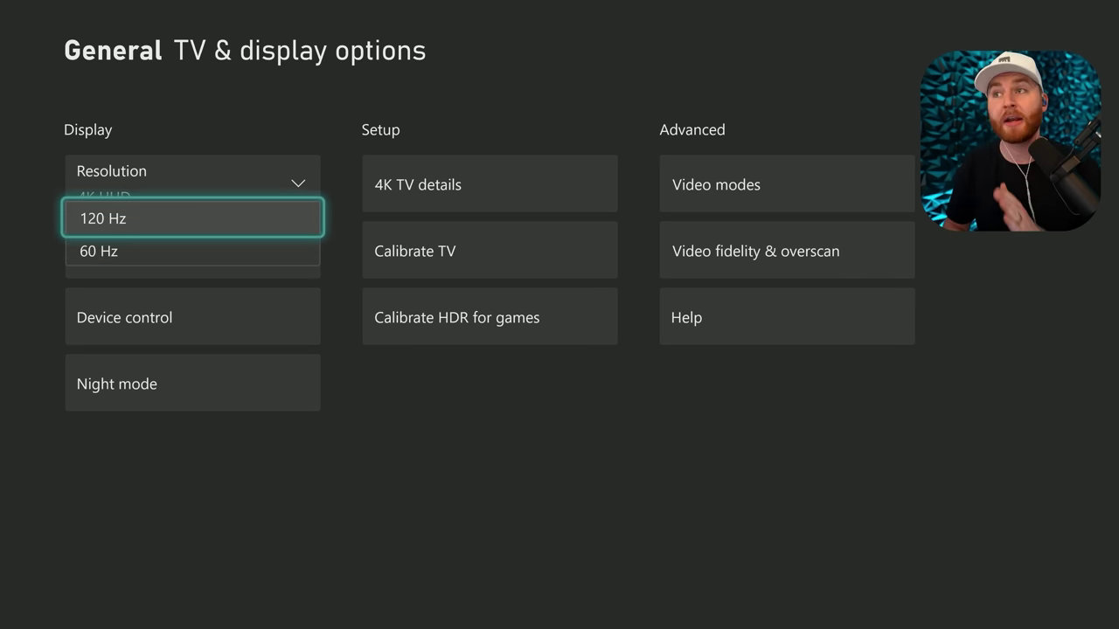
pyautogui.press('Escape')
# Open the 4K TV details to check refresh rate support at 4K UHD.
pyautogui.press('Right')
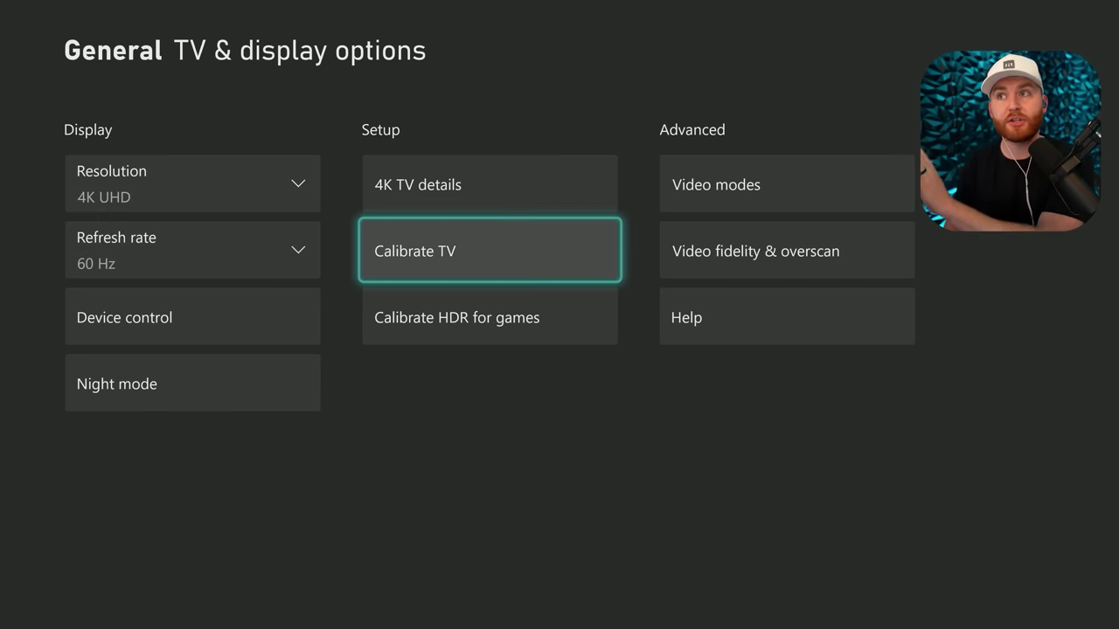
pyautogui.press('Up')
pyautogui.press('Return')
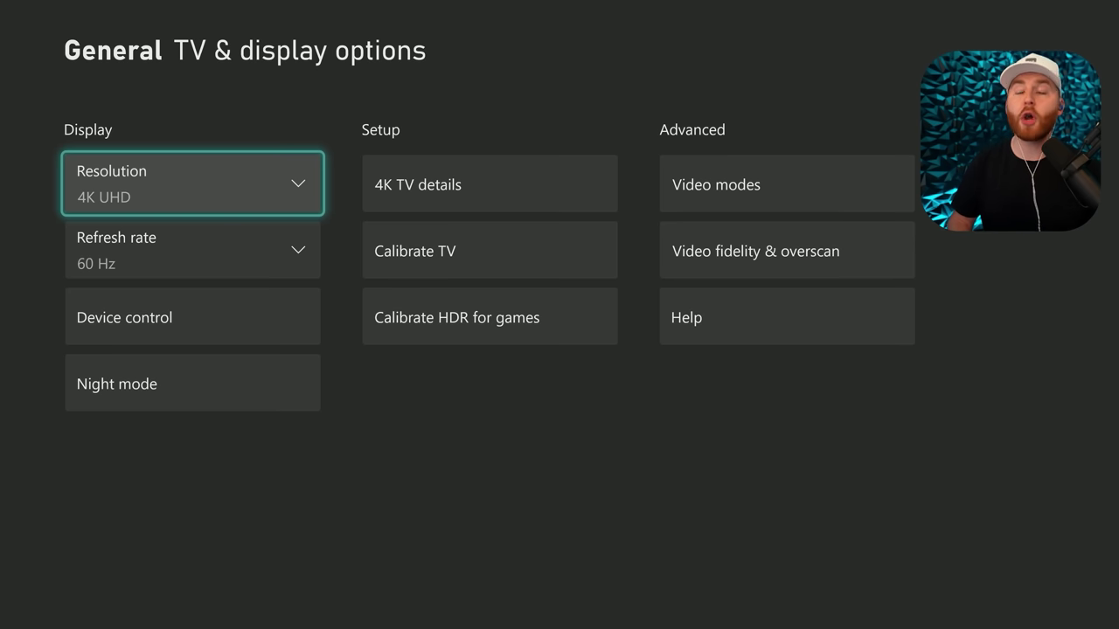
# Open the Video modes and examine the Allow YCC 4:2:2, Variable refresh rate and Allow 24Hz settings.
pyautogui.press('Right')
pyautogui.press('Right')
pyautogui.press('Return')
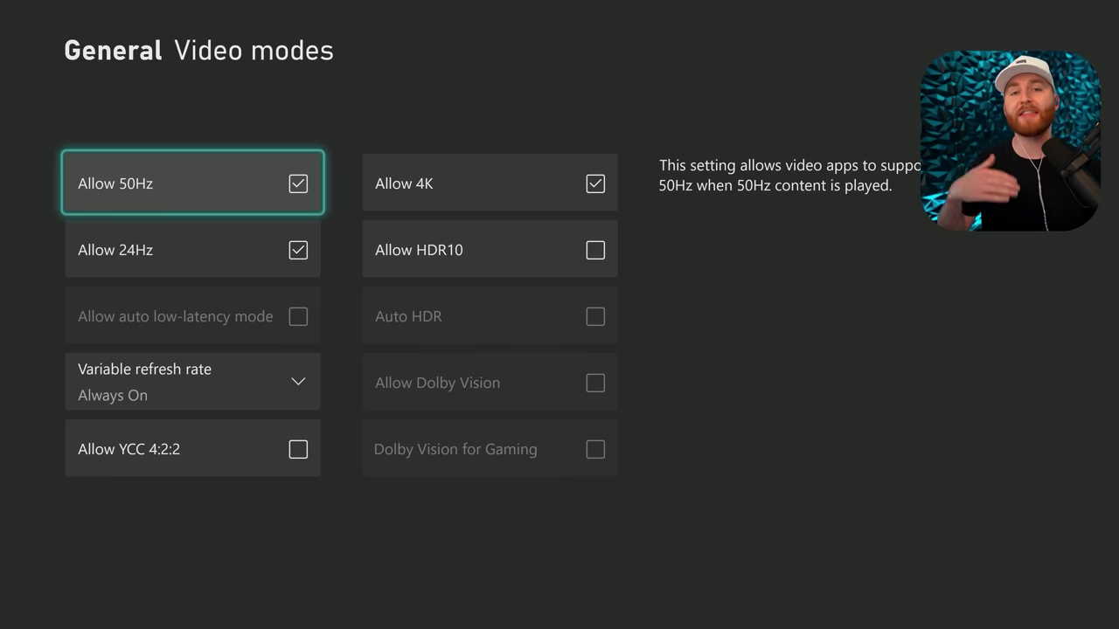
pyautogui.press('Down')
pyautogui.press('Down')
pyautogui.press('Down')
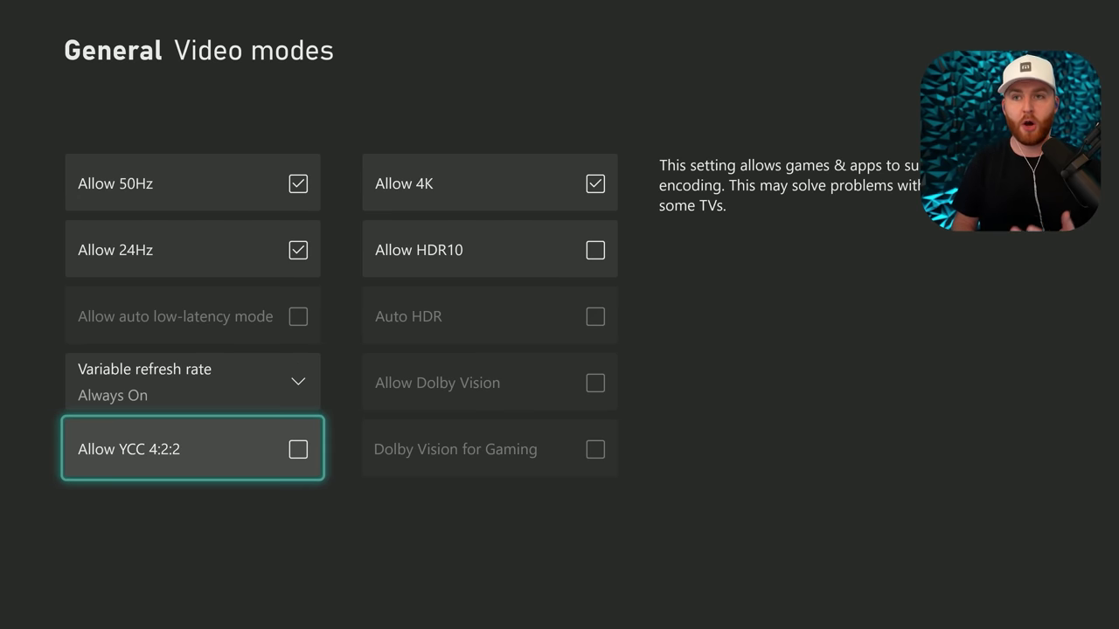
pyautogui.press('Up')
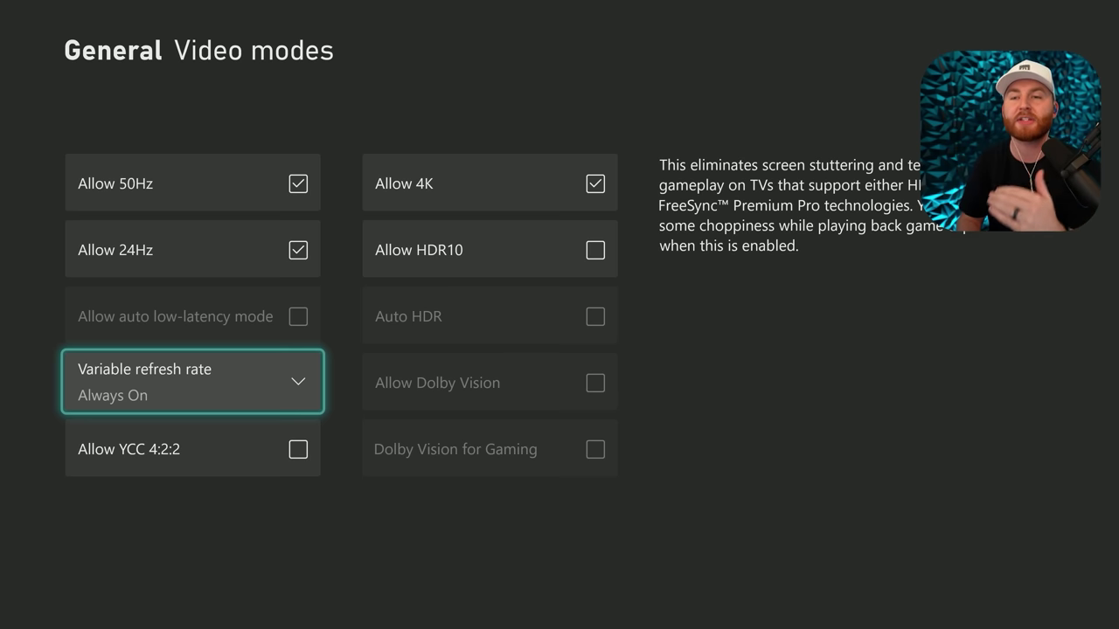
pyautogui.press('Up')
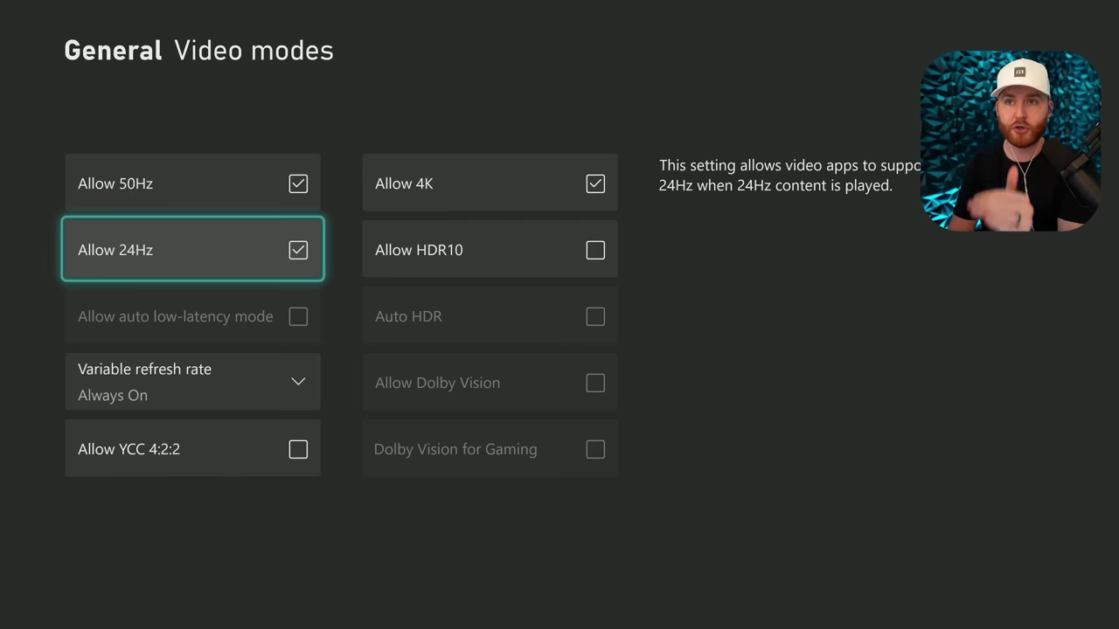
pyautogui.press('Down')
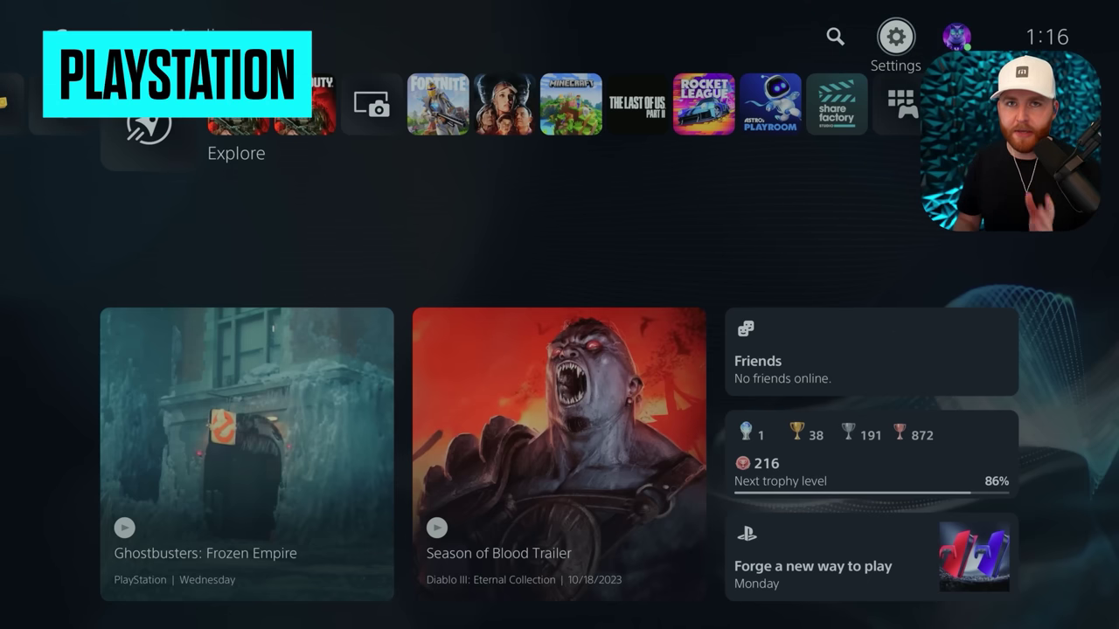
# On the PlayStation home screen, open Settings and go to Screen and Video.
pyautogui.press('Return')
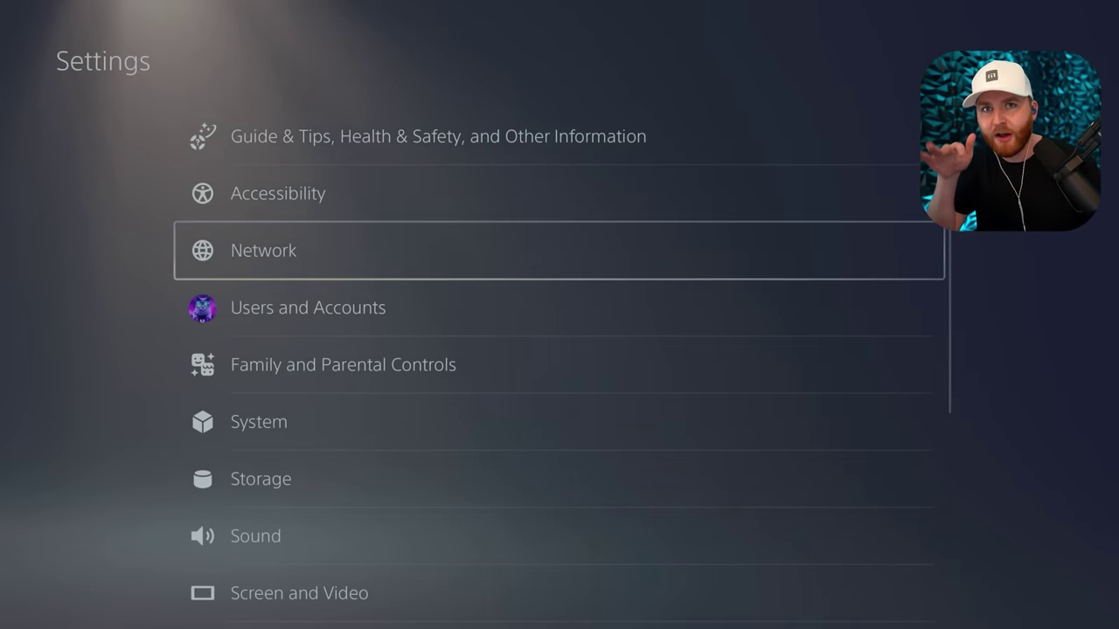
pyautogui.press('Down')
pyautogui.press('Down')
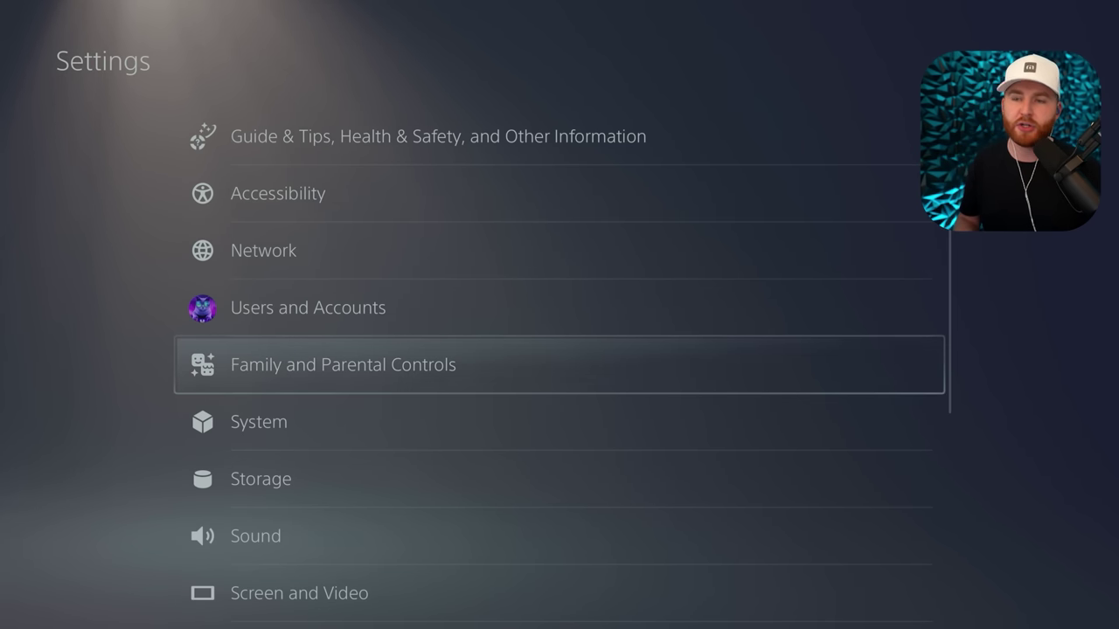
pyautogui.press('Down')
pyautogui.press('Down')
pyautogui.press('Down')
pyautogui.press('Down')
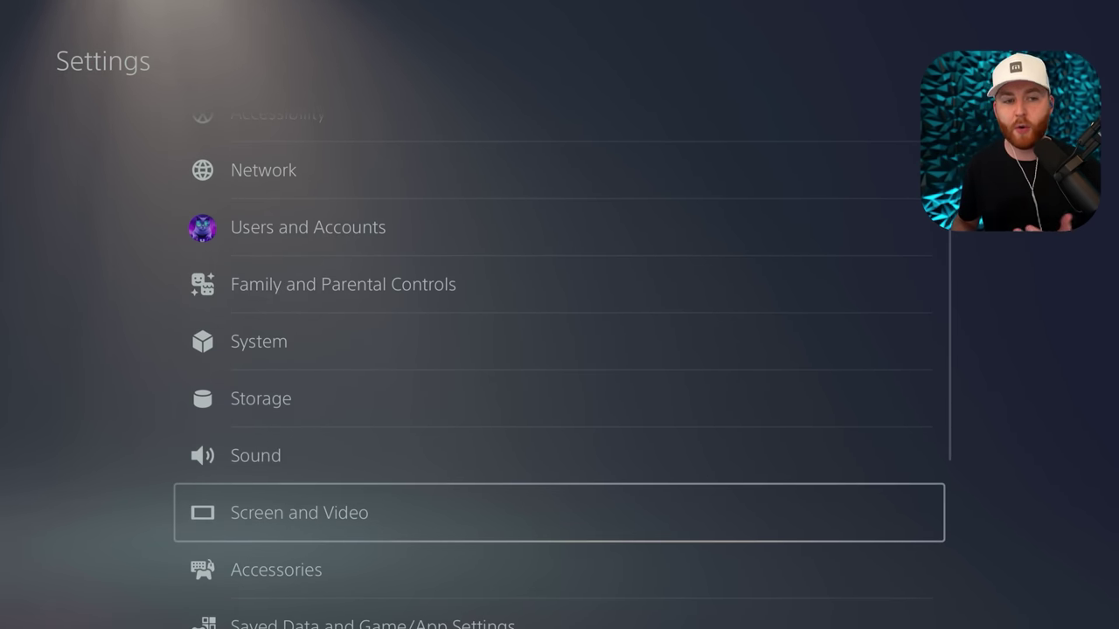
pyautogui.press('Return')
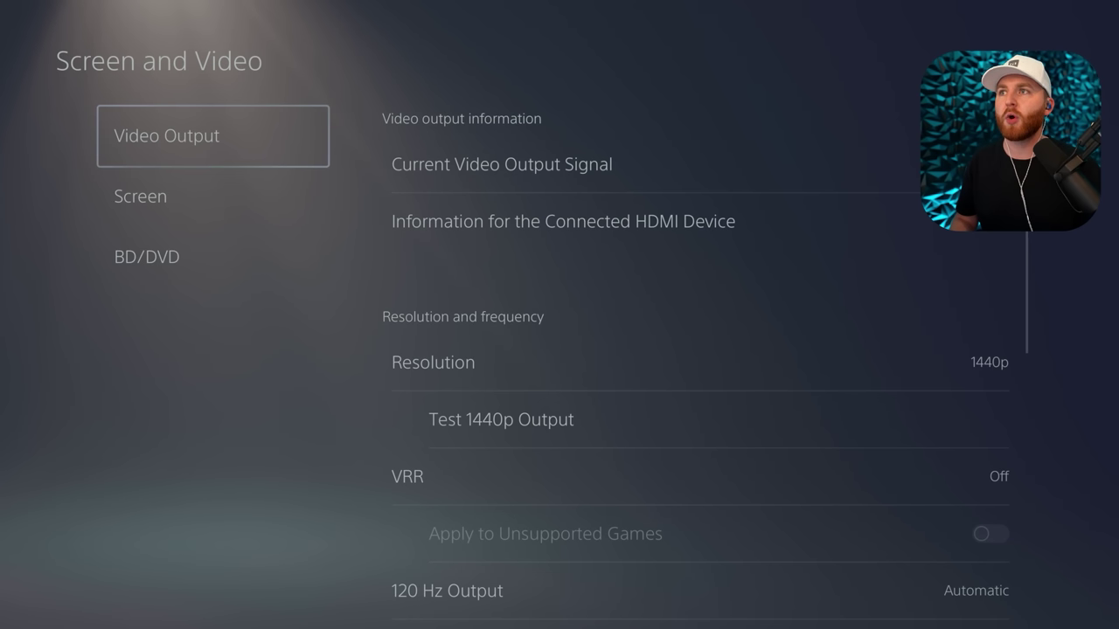
# Set the video output Resolution to Automatic and accept the display area as shown.
pyautogui.press('Right')
pyautogui.press('Down')
pyautogui.press('Down')
pyautogui.press('Down')
pyautogui.press('Up')
pyautogui.press('Return')
pyautogui.press('Up')
pyautogui.press('Up')
pyautogui.press('Up')
pyautogui.press('Up')
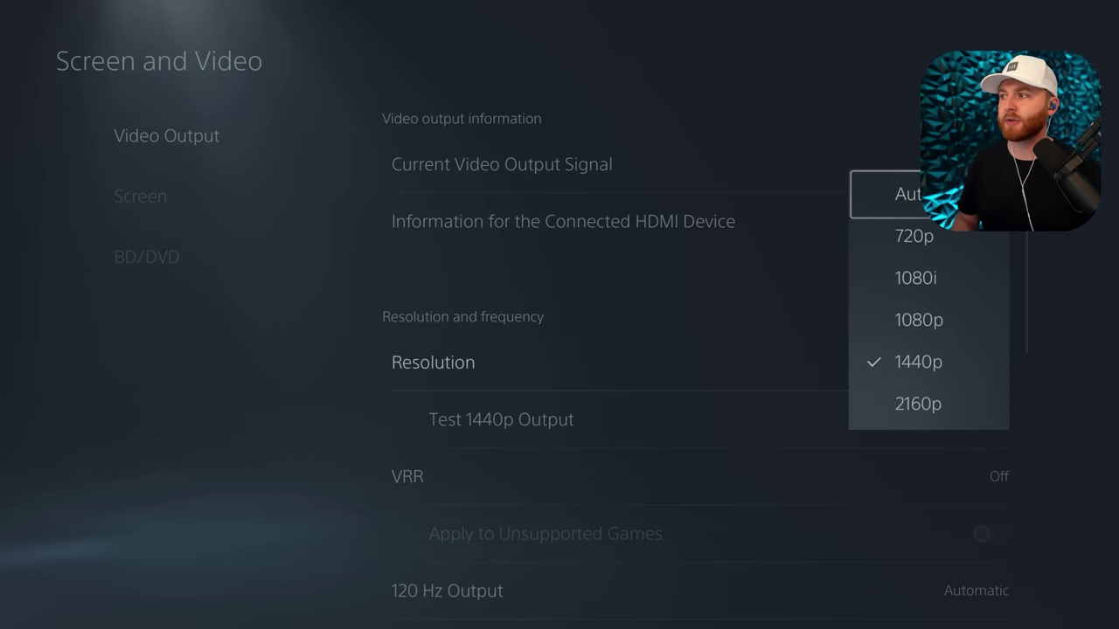
pyautogui.press('Down')
pyautogui.press('Down')
pyautogui.press('Down')
pyautogui.press('Up')
pyautogui.press('Up')
pyautogui.press('Up')
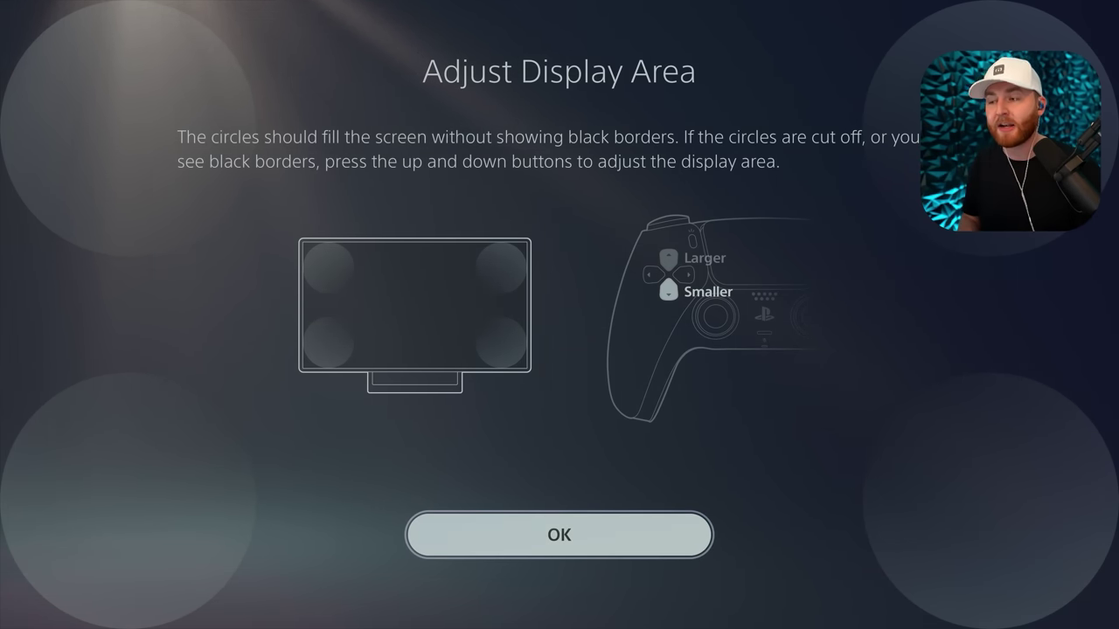
pyautogui.press('Return')
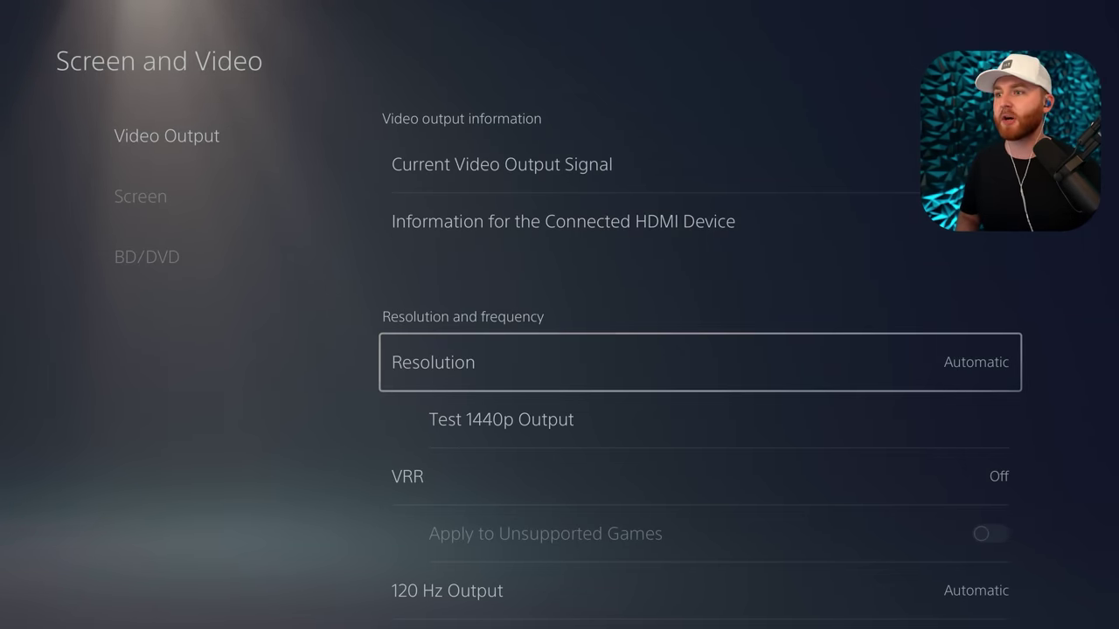
# Examine the Current Video Output Signal for its resolution, color format and HDCP state, then return to Screen and Video.
pyautogui.press('Up')
pyautogui.press('Up')
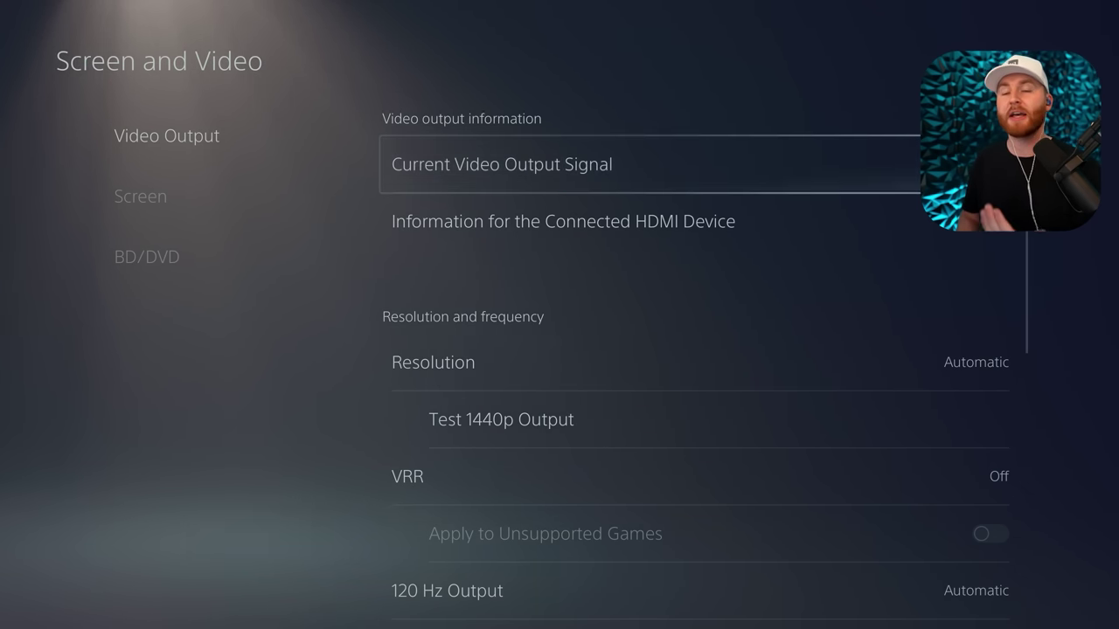
pyautogui.press('Return')
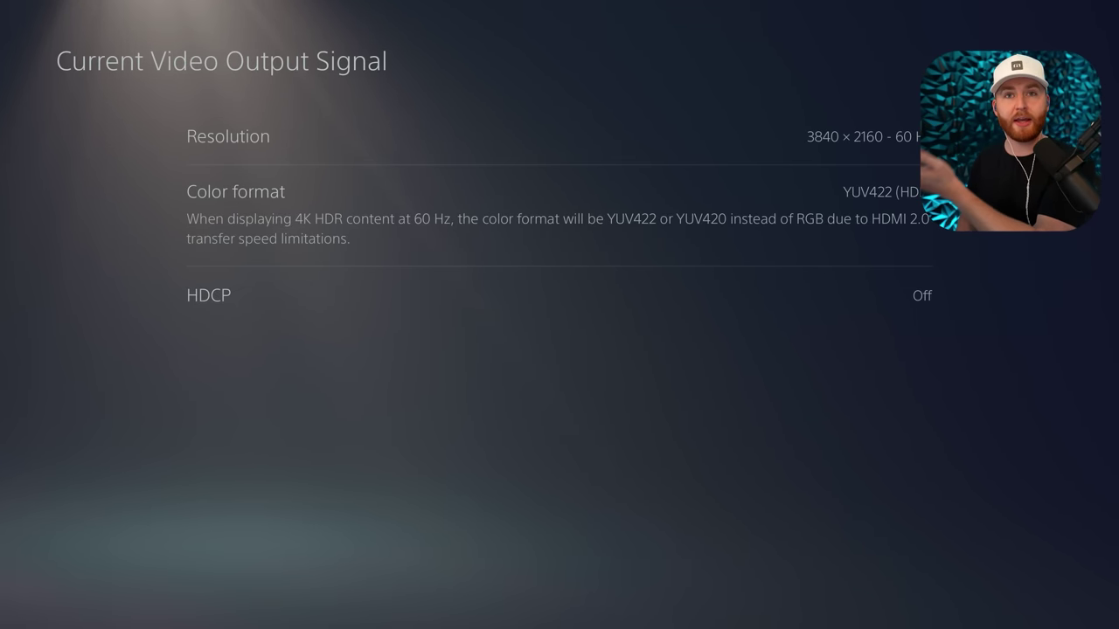
pyautogui.press('Escape')
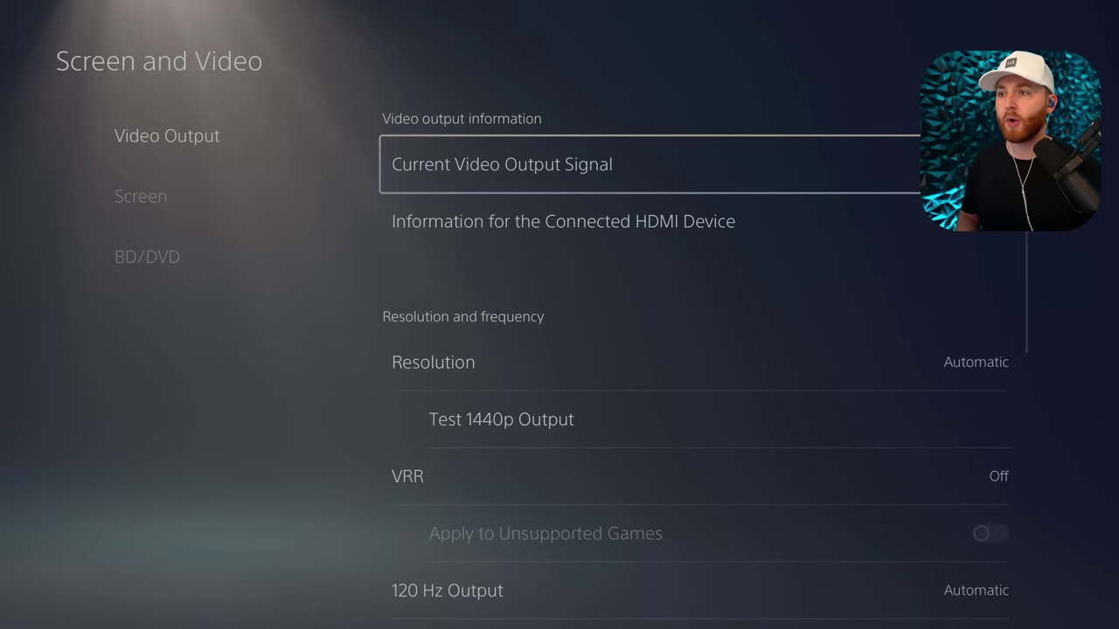
# Set VRR to Automatic in the video output settings.
pyautogui.press('Down')
pyautogui.press('Down')
pyautogui.press('Down')
pyautogui.press('Down')
pyautogui.press('Return')
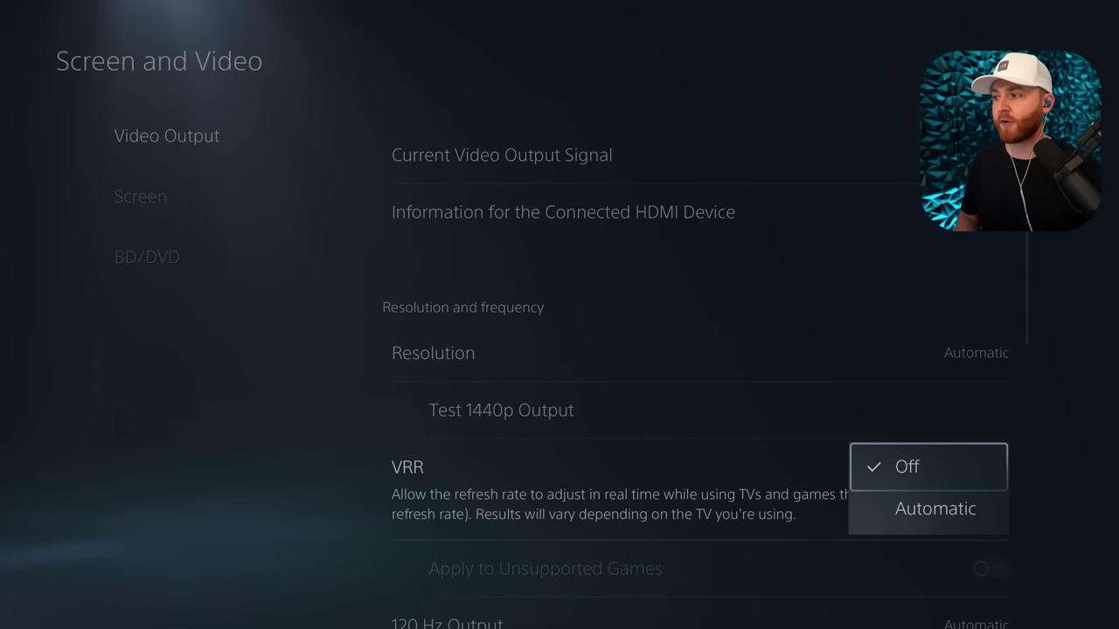
pyautogui.press('Down')
pyautogui.press('Return')
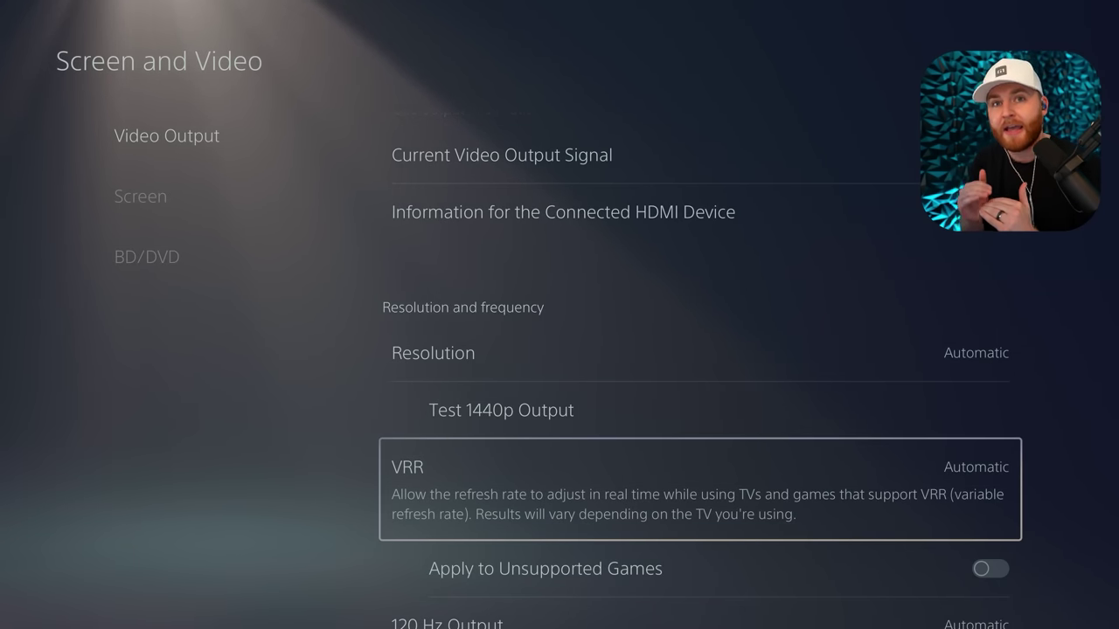
# Try to turn on ALLM in the video output settings.
pyautogui.press('Down')
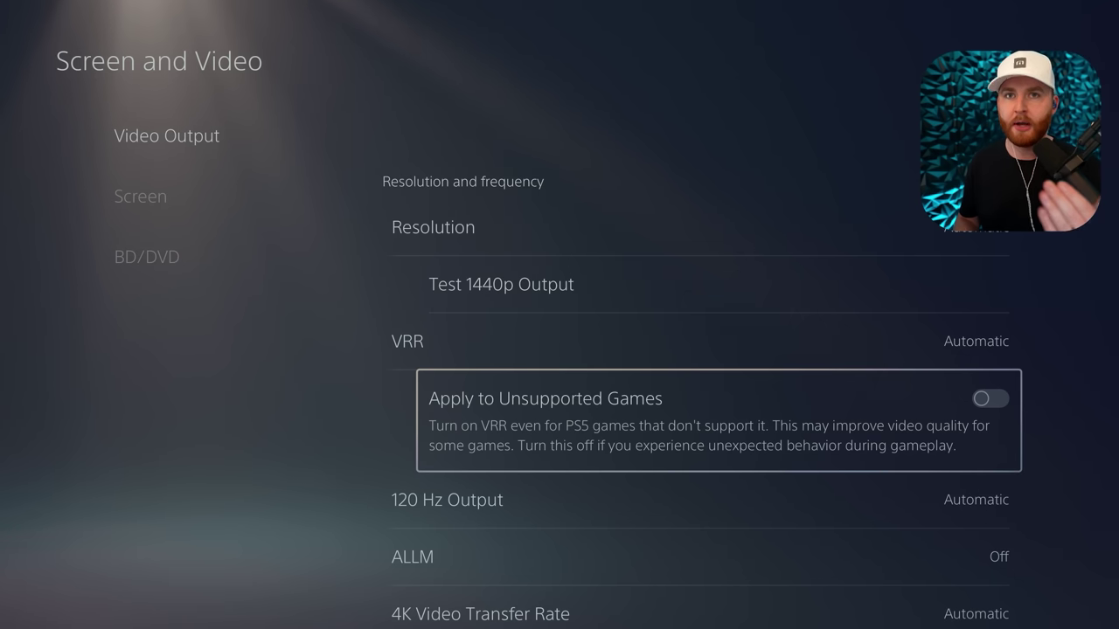
pyautogui.press('Down')
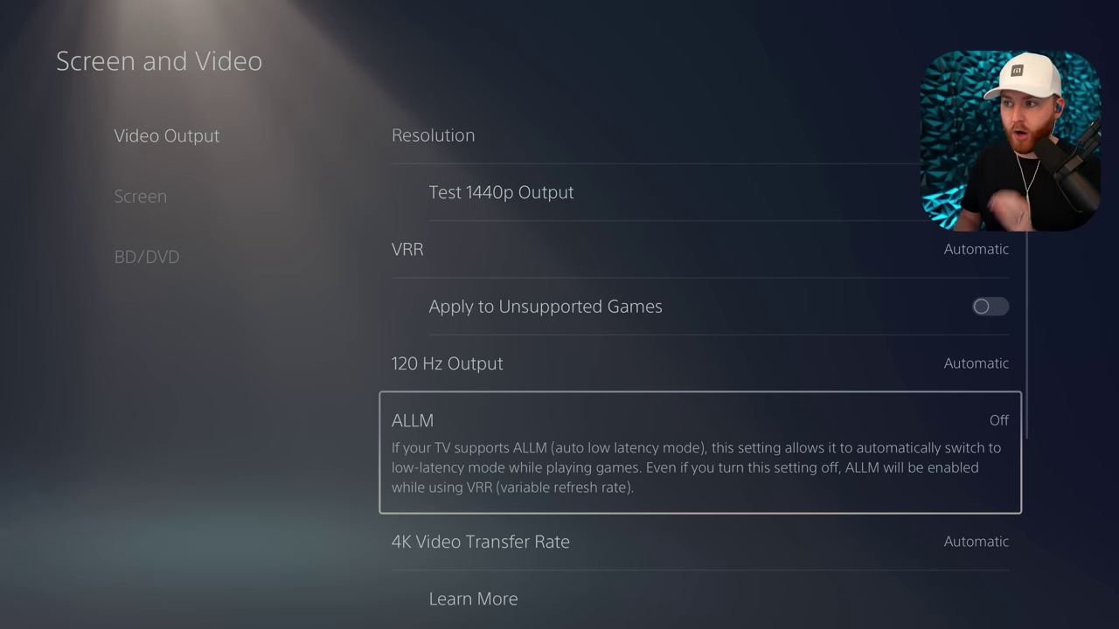
pyautogui.press('Return')
pyautogui.press('Return')
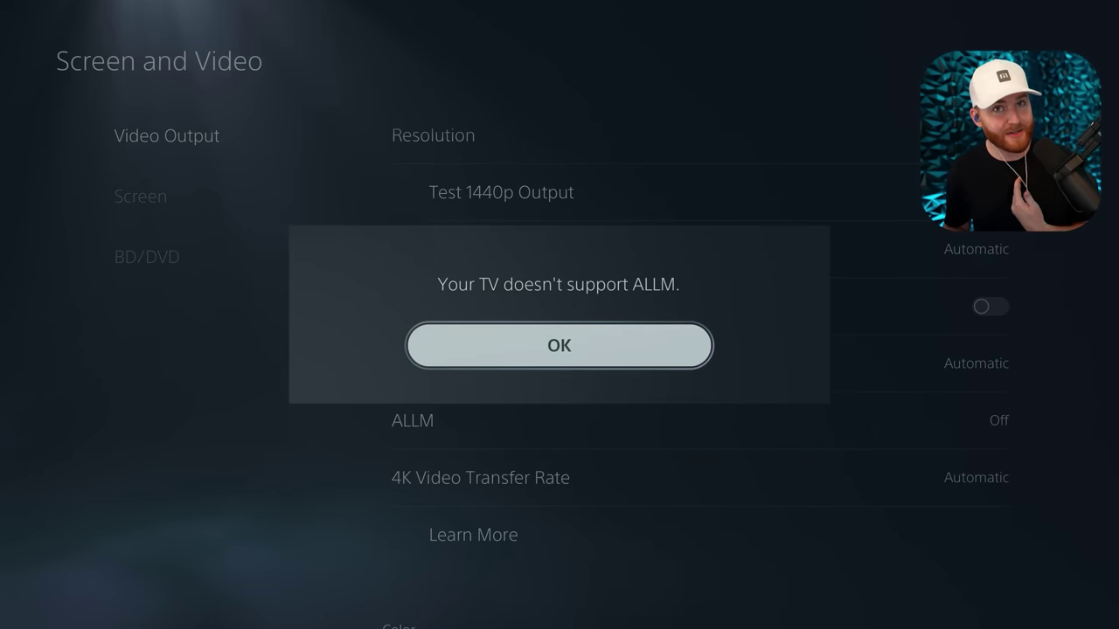
pyautogui.press('Return')
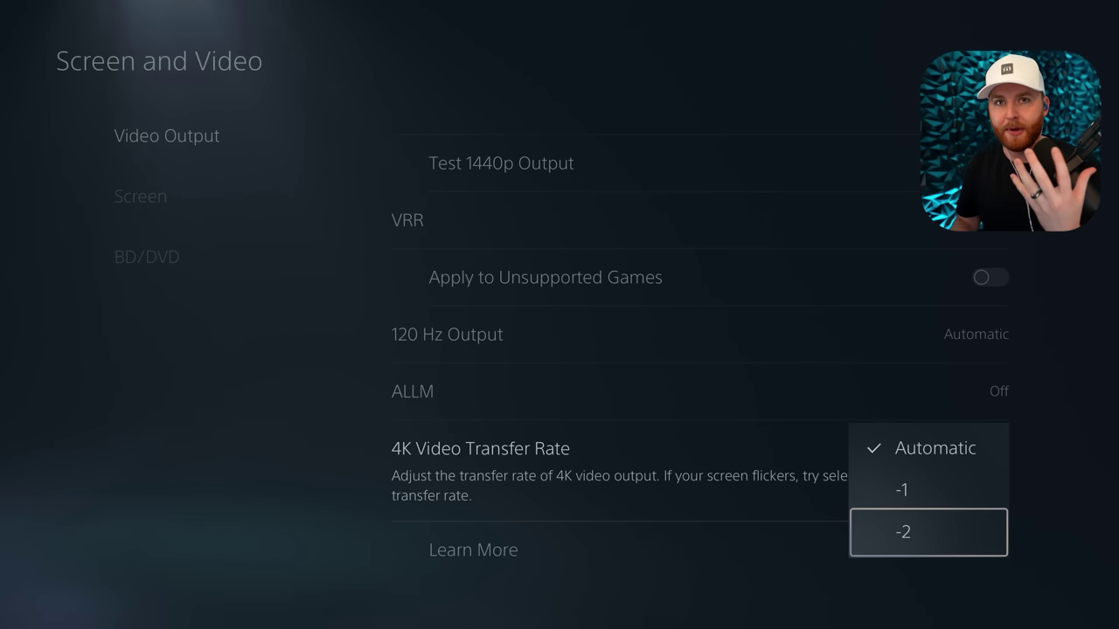
# Open Game Presets under Saved Data and Game/App Settings and examine the Performance Mode or Resolution Mode preset.
pyautogui.press('Escape')
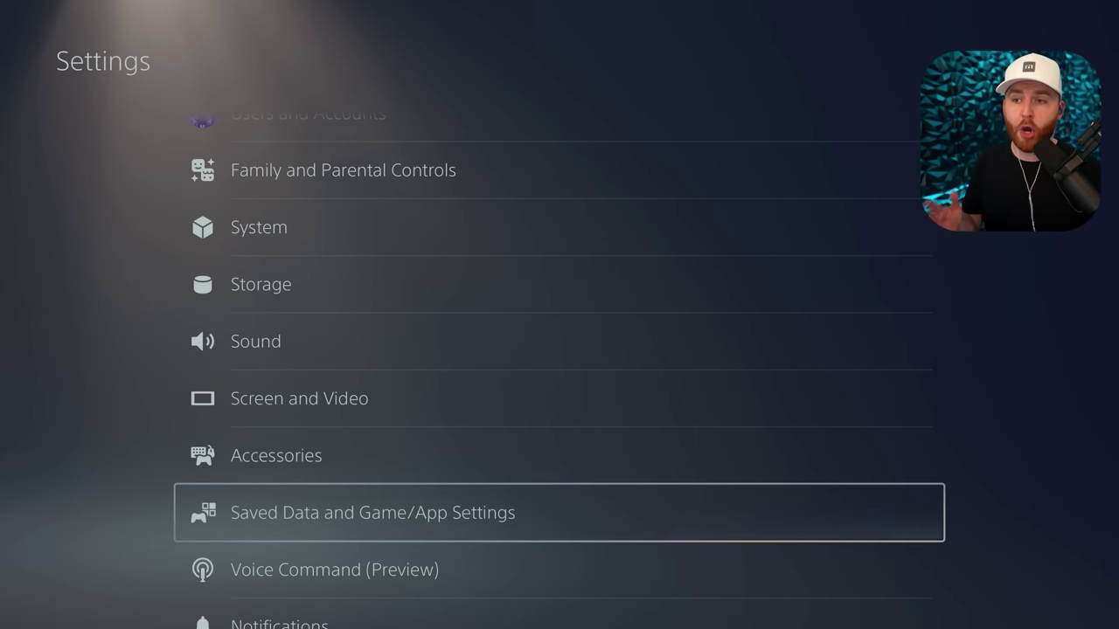
pyautogui.scroll(-1, 559, 368)
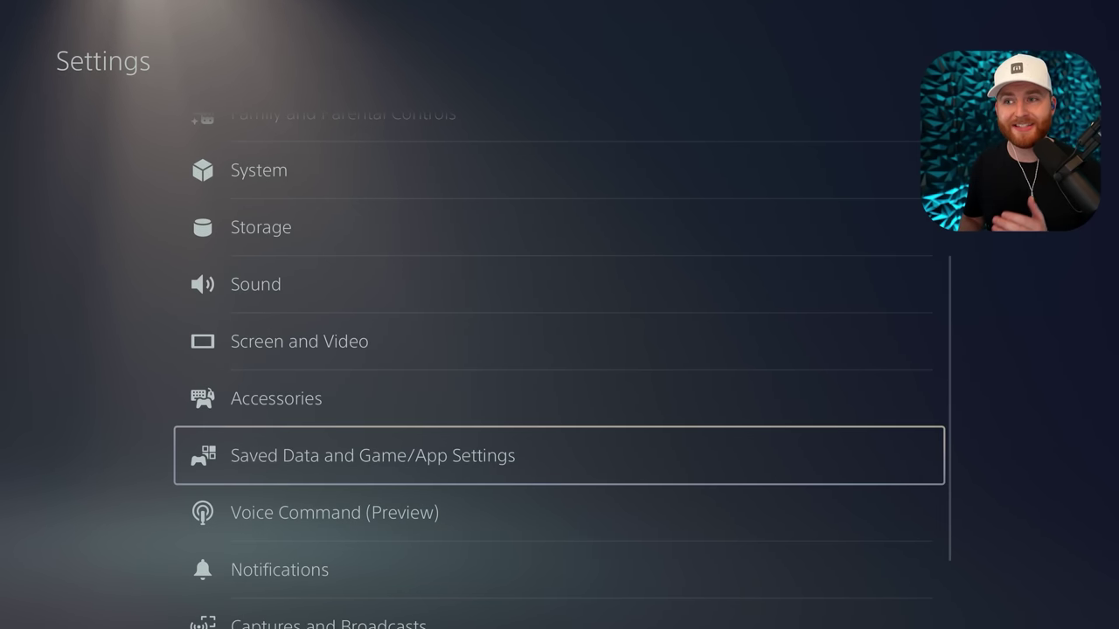
pyautogui.press('Return')
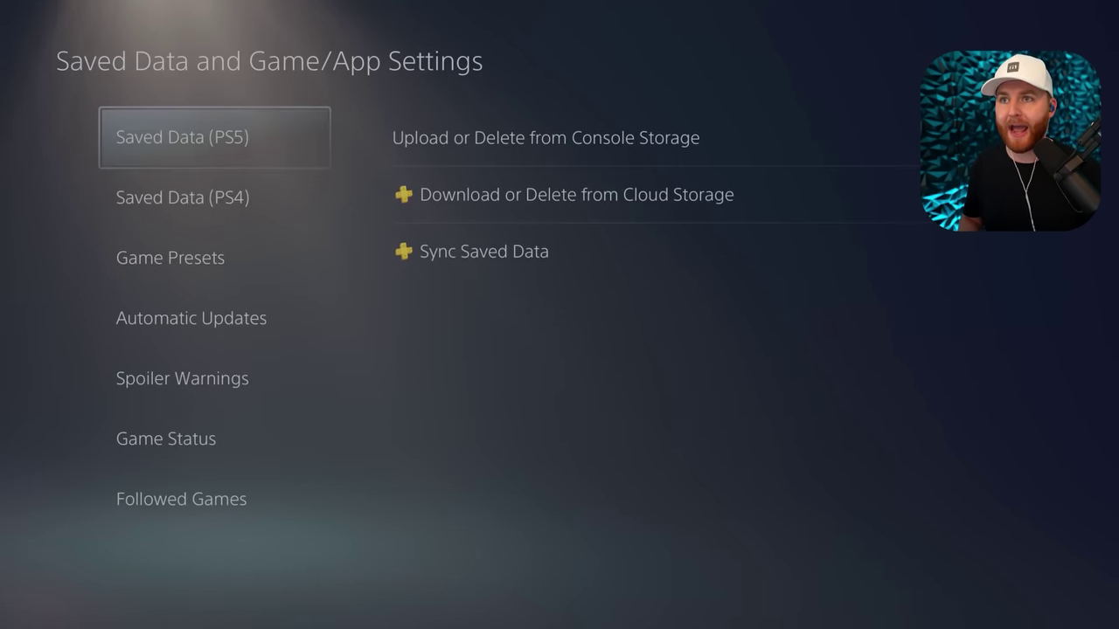
pyautogui.press('Down')
pyautogui.press('Down')
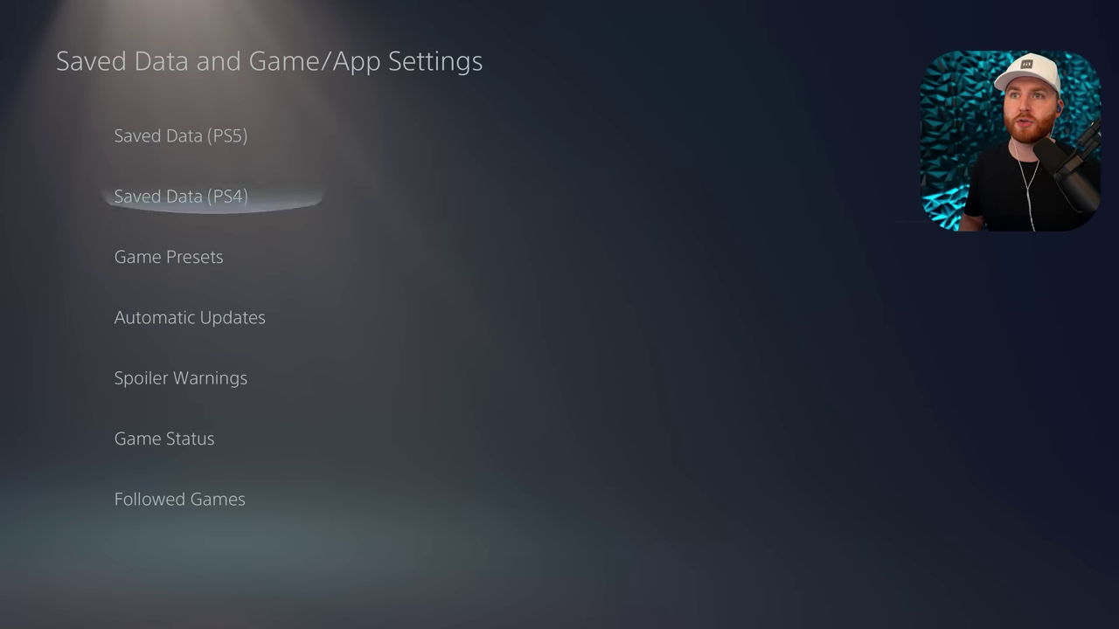
pyautogui.press('Right')
pyautogui.press('Down')
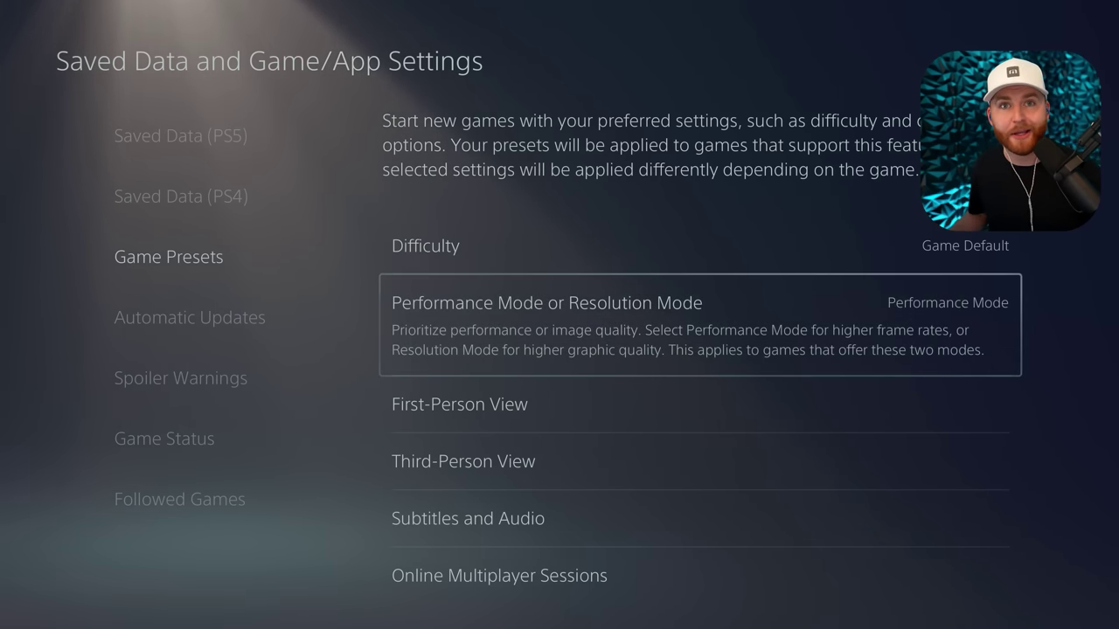
# Set the Performance Mode or Resolution Mode preset to Performance Mode and return to the main Settings list.
pyautogui.press('Return')
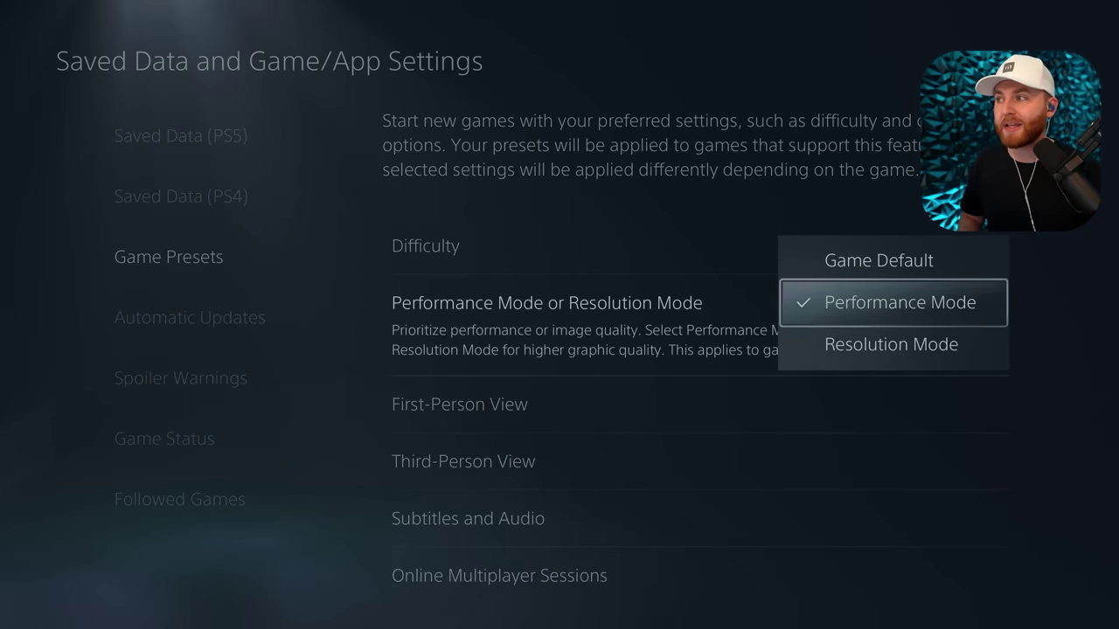
pyautogui.press('Down')
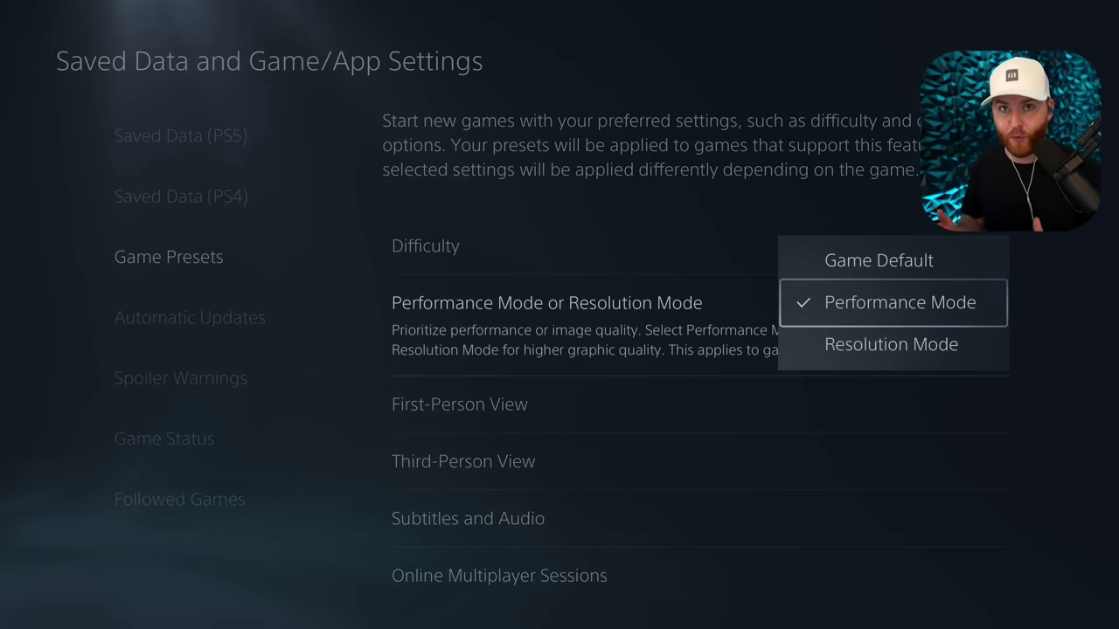
pyautogui.press('Return')
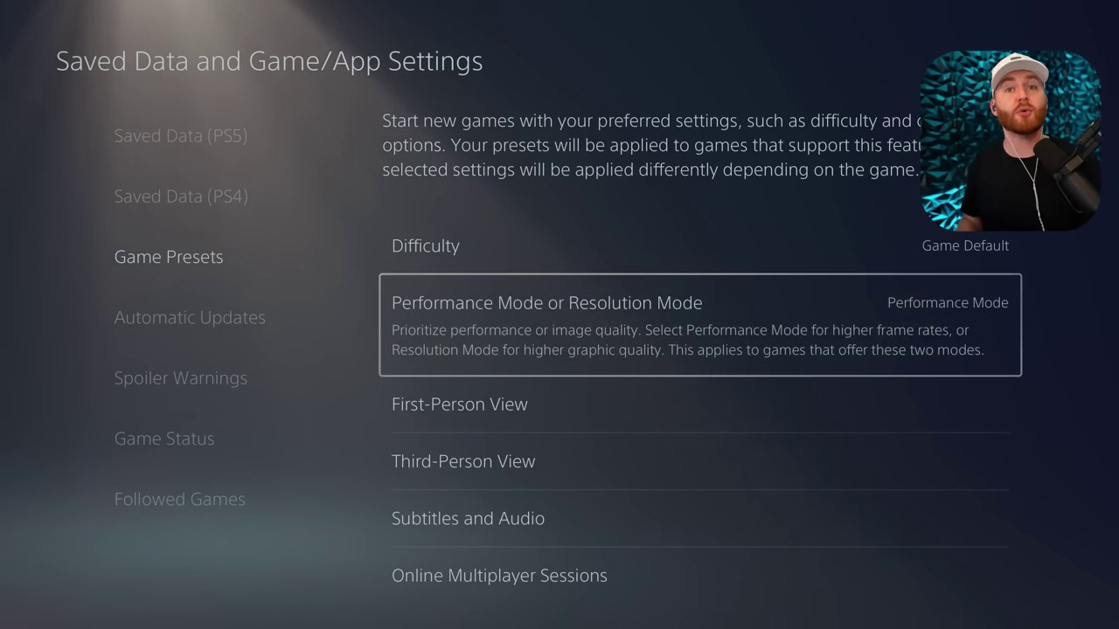
pyautogui.press('Left')
pyautogui.press('Escape')
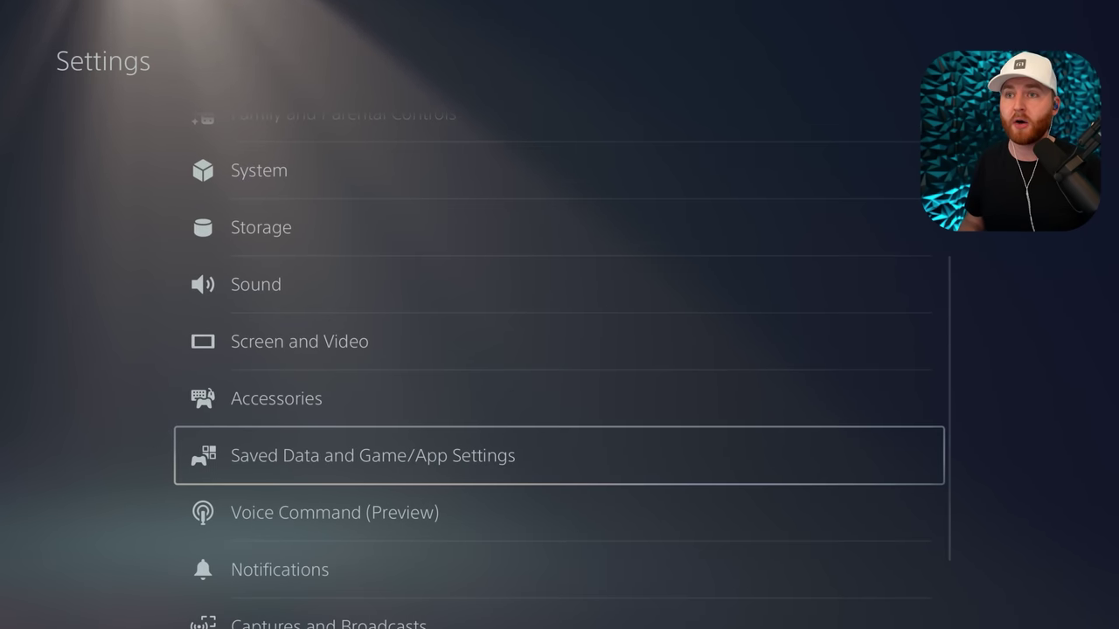
# Open Accessories and examine the controller's general options, including its intensity and brightness settings.
pyautogui.press('Up')
pyautogui.press('Return')
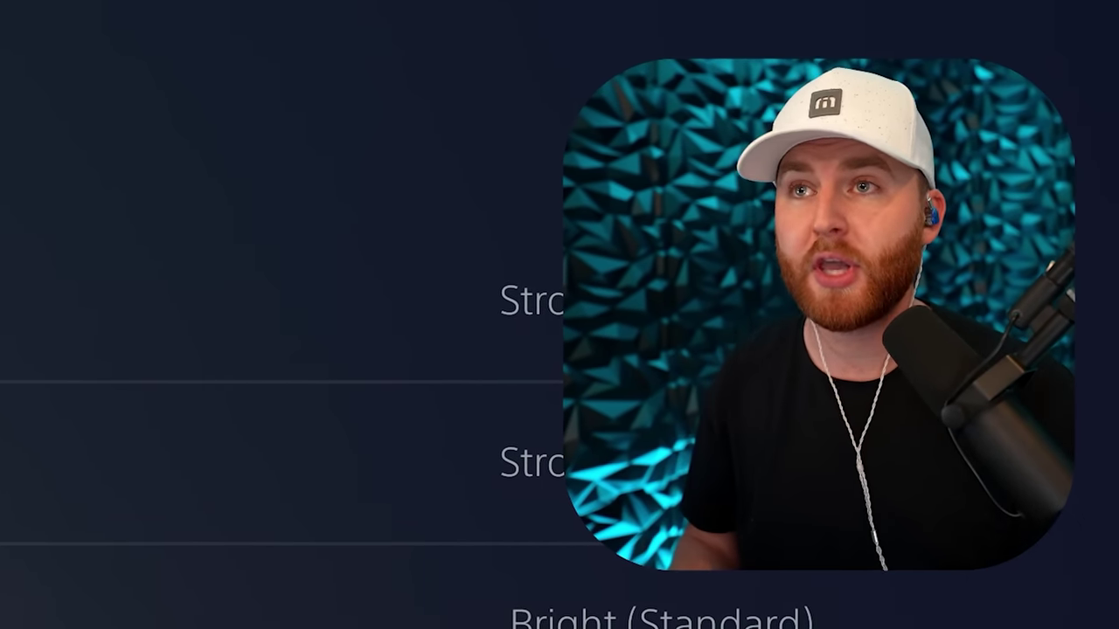
pyautogui.press('Right')
pyautogui.press('Down')
pyautogui.press('Down')
pyautogui.press('Down')
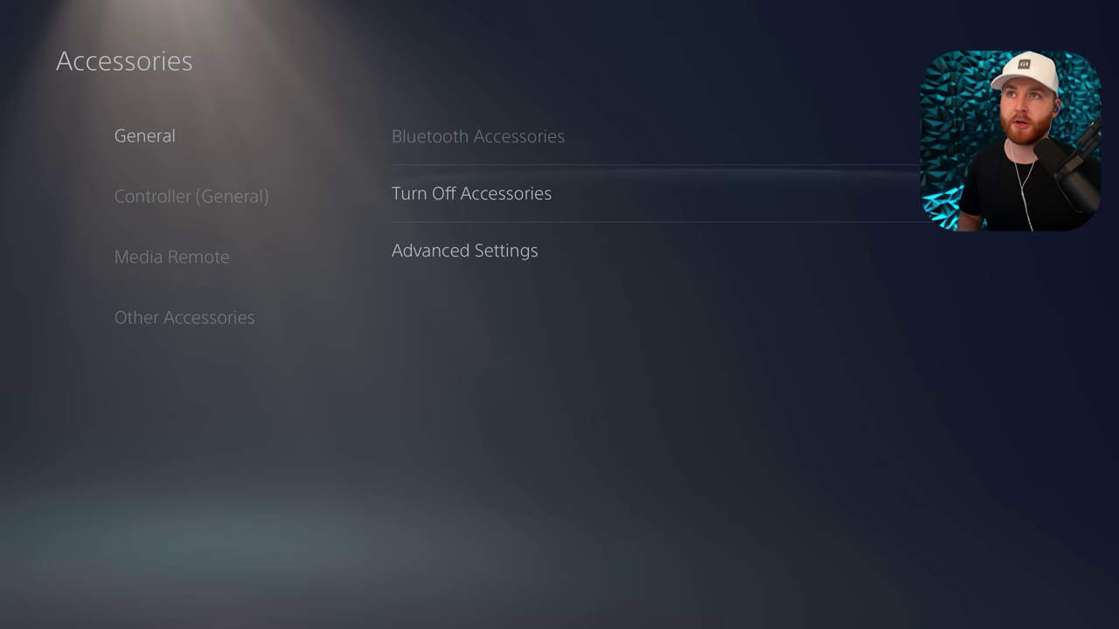
# Leave Accessories and examine the HDMI settings under System, including HDMI Device Link and HDCP.
pyautogui.press('Down')
pyautogui.press('Return')
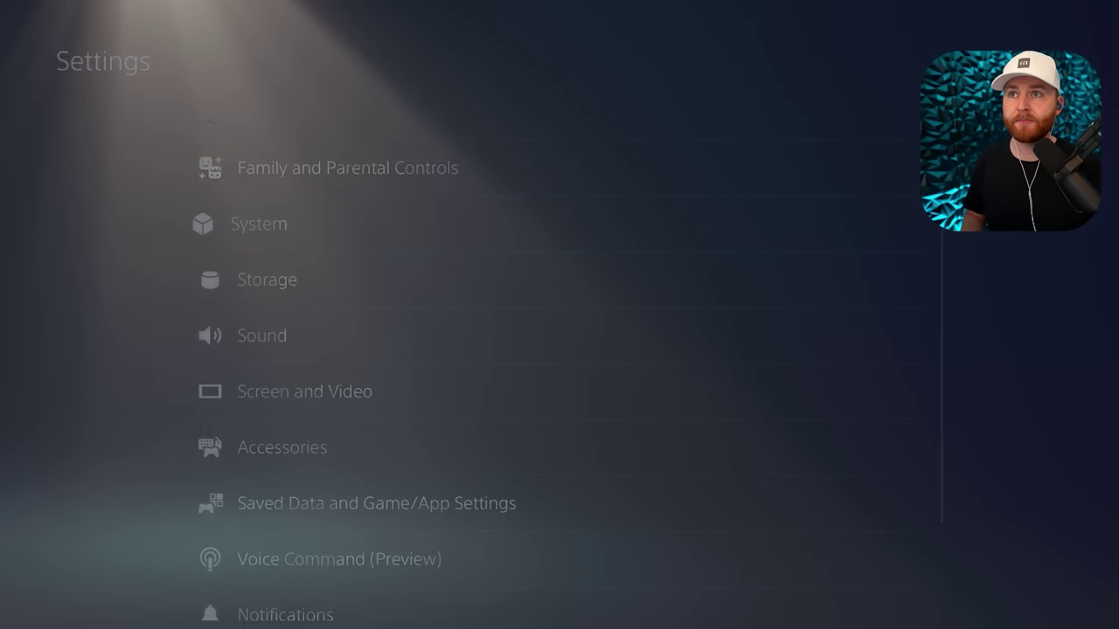
pyautogui.press('Down')
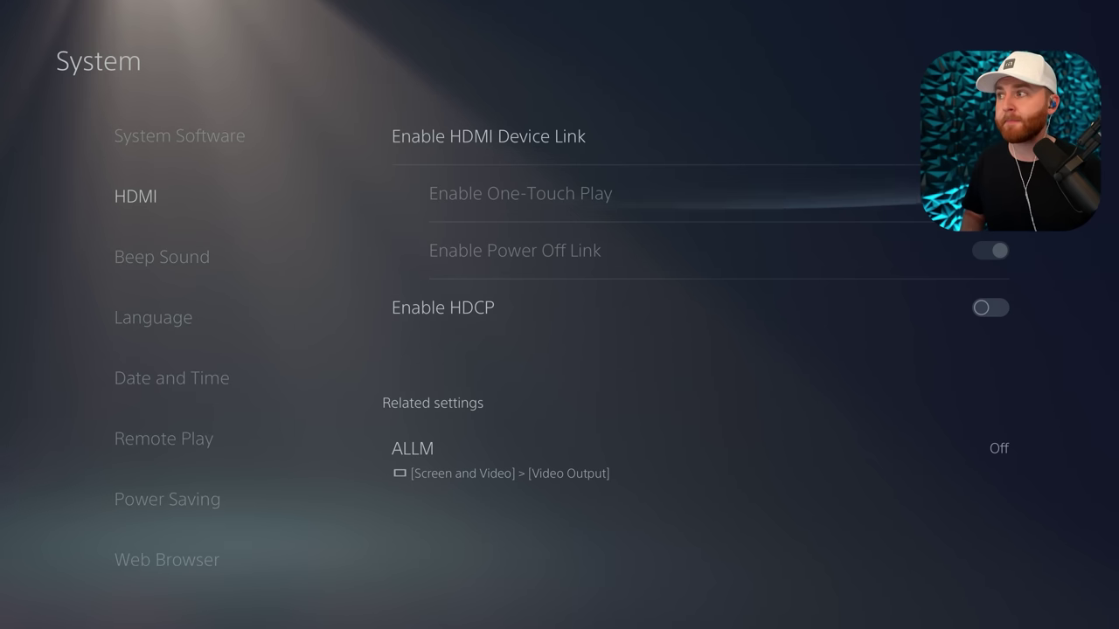
pyautogui.press('Down')
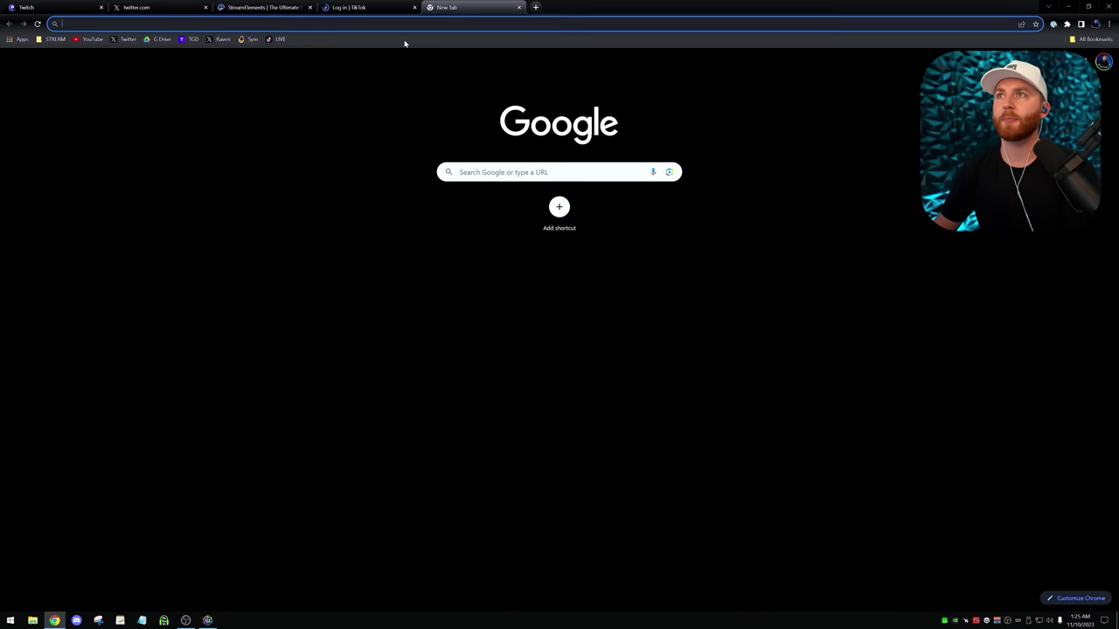
# Switch to Google Chrome, search the web for nvidia drivers and open the NVIDIA driver download page.
pyautogui.click(408, 24)
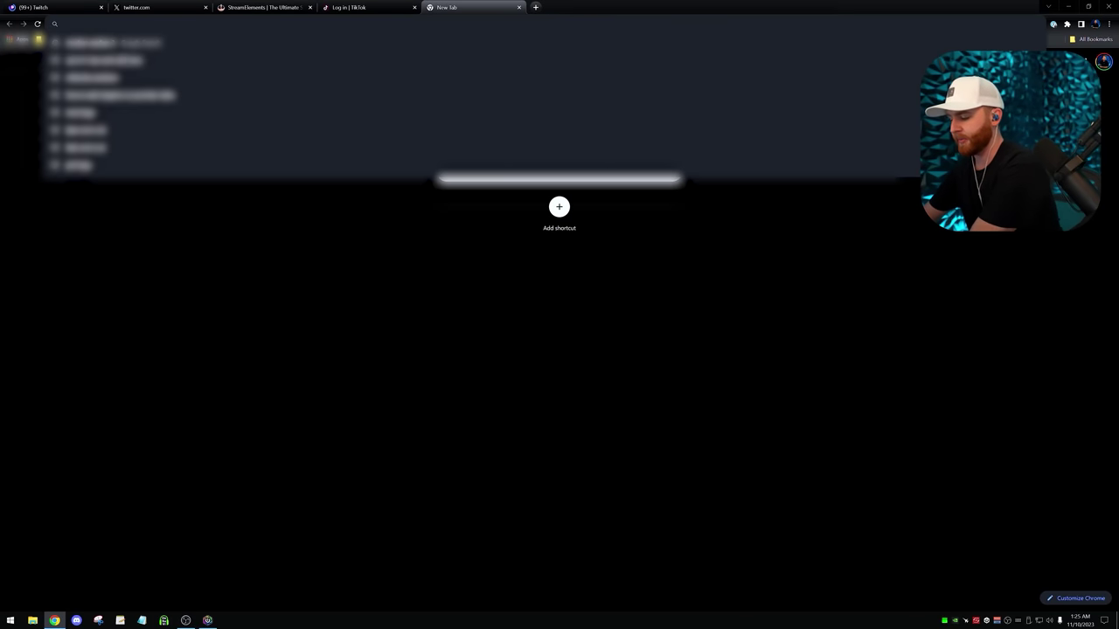
pyautogui.write('nvidia drive')
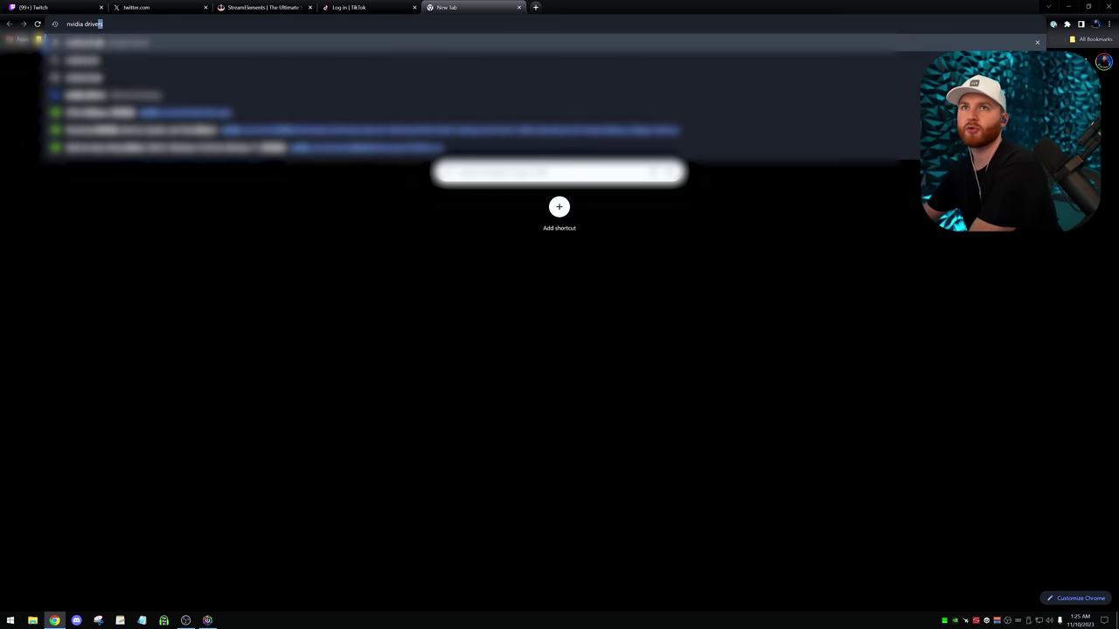
pyautogui.press('Return')
pyautogui.click(161, 110)
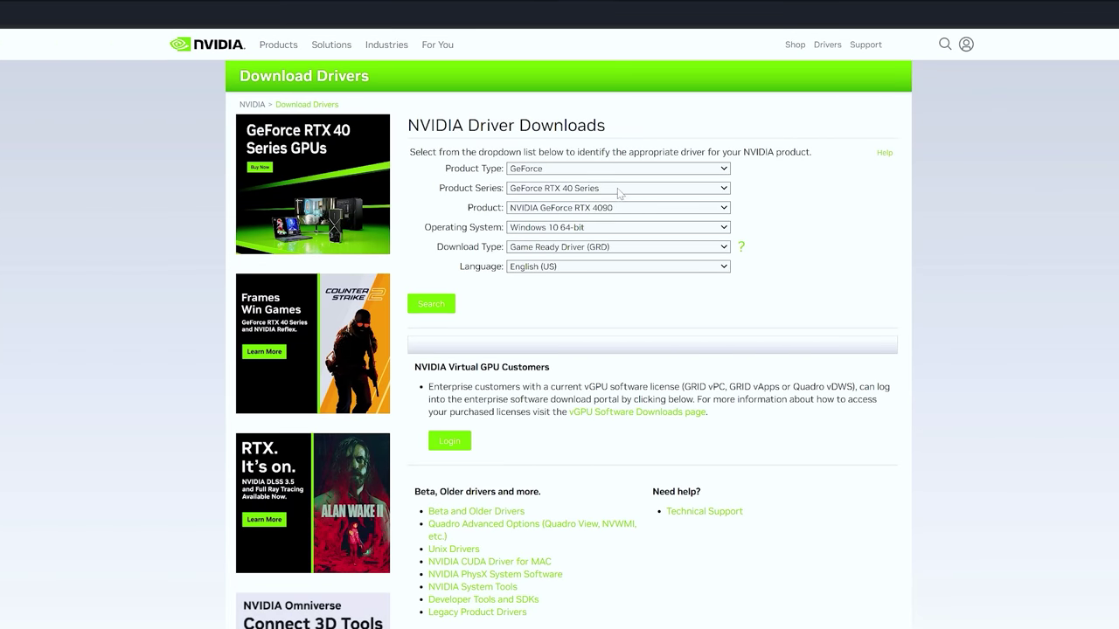
# Choose GeForce RTX 40 Series as the product series and search for its Game Ready Driver.
pyautogui.click(618, 188)
pyautogui.click(623, 193)
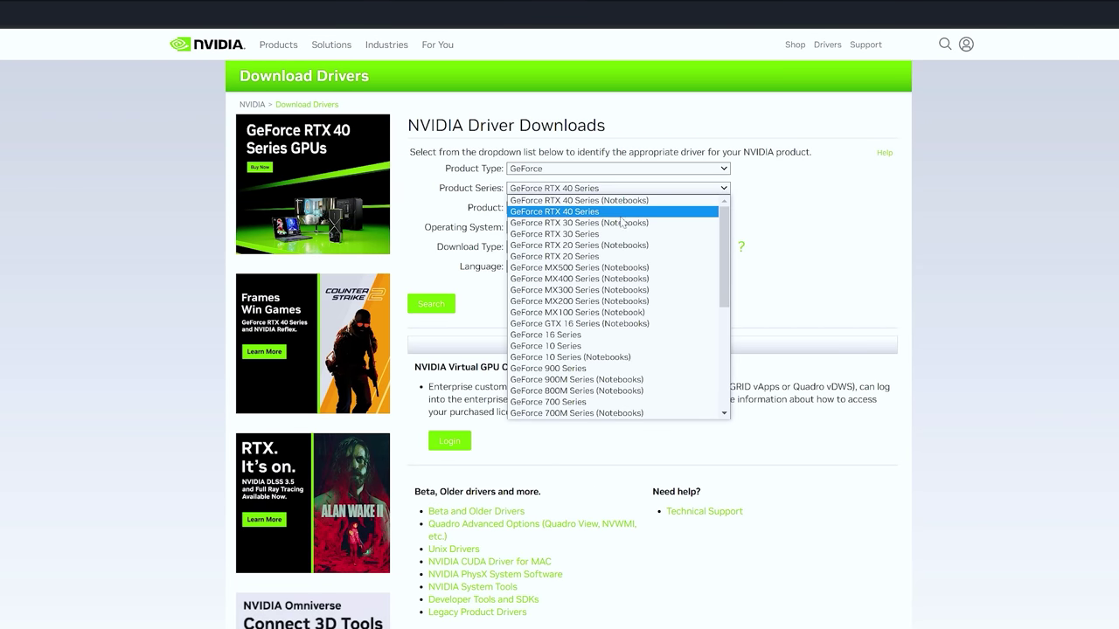
pyautogui.click(630, 200)
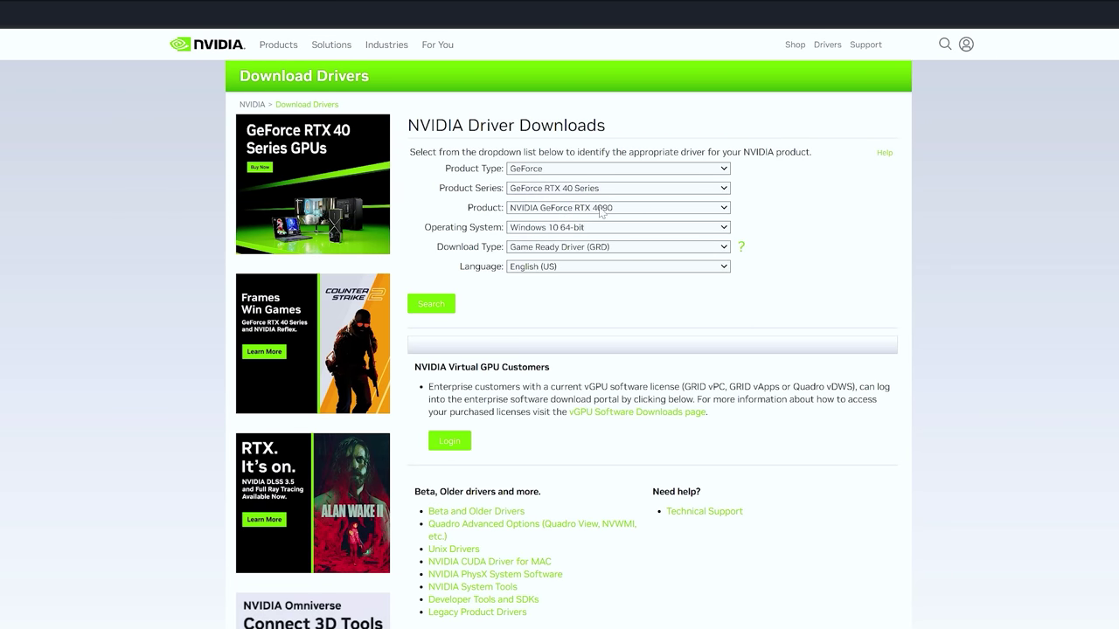
pyautogui.click(445, 303)
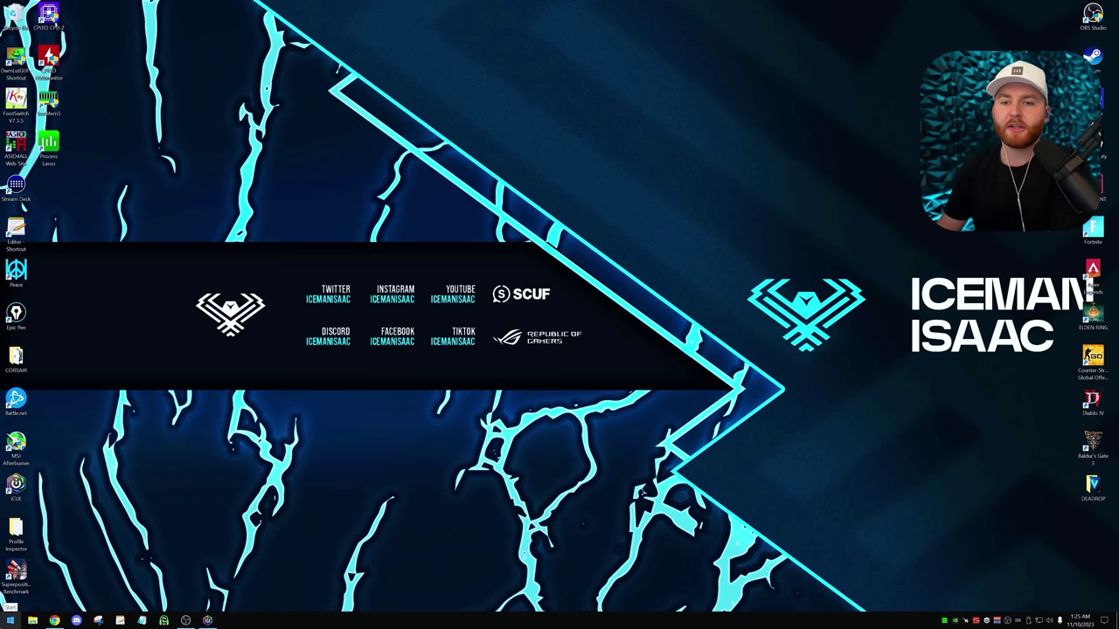
# Search Windows for game and open the Game Mode settings.
pyautogui.click(10, 620)
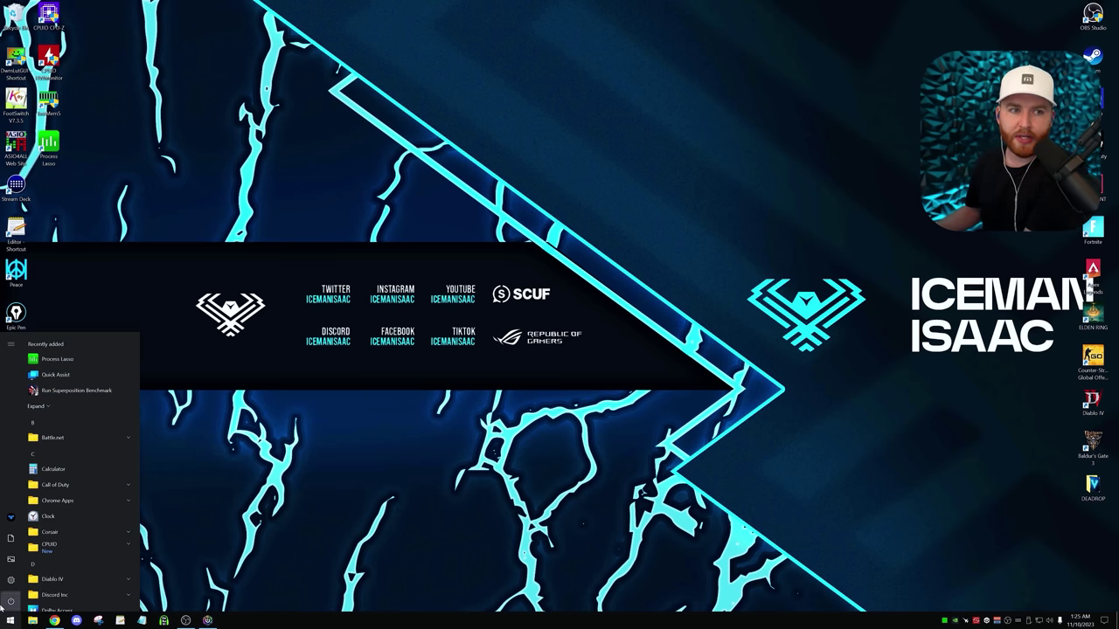
pyautogui.write('game')
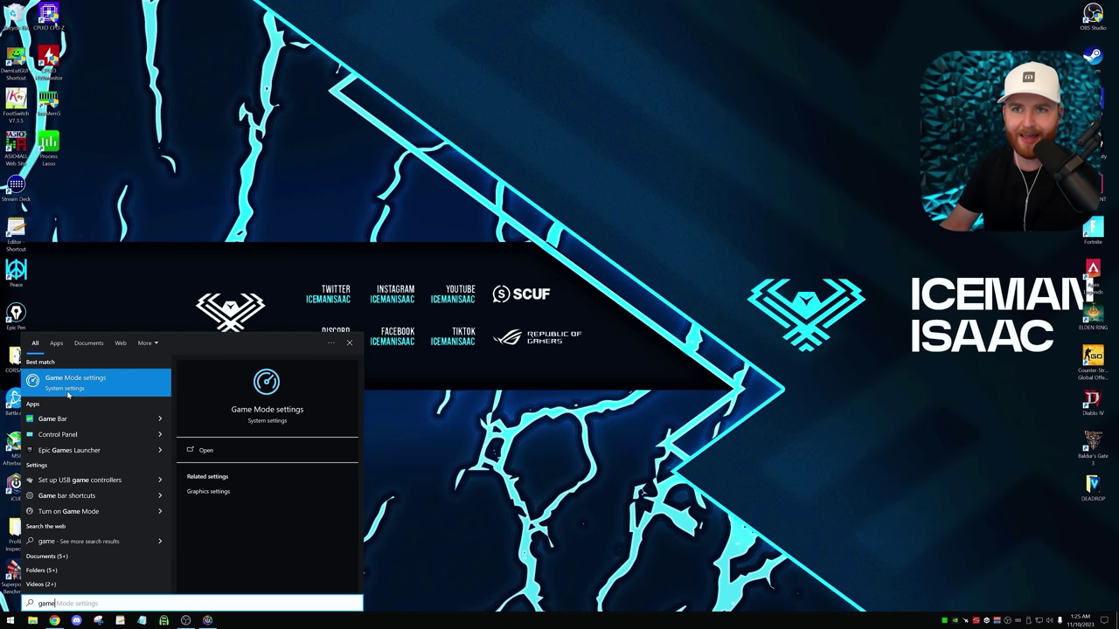
pyautogui.click(96, 382)
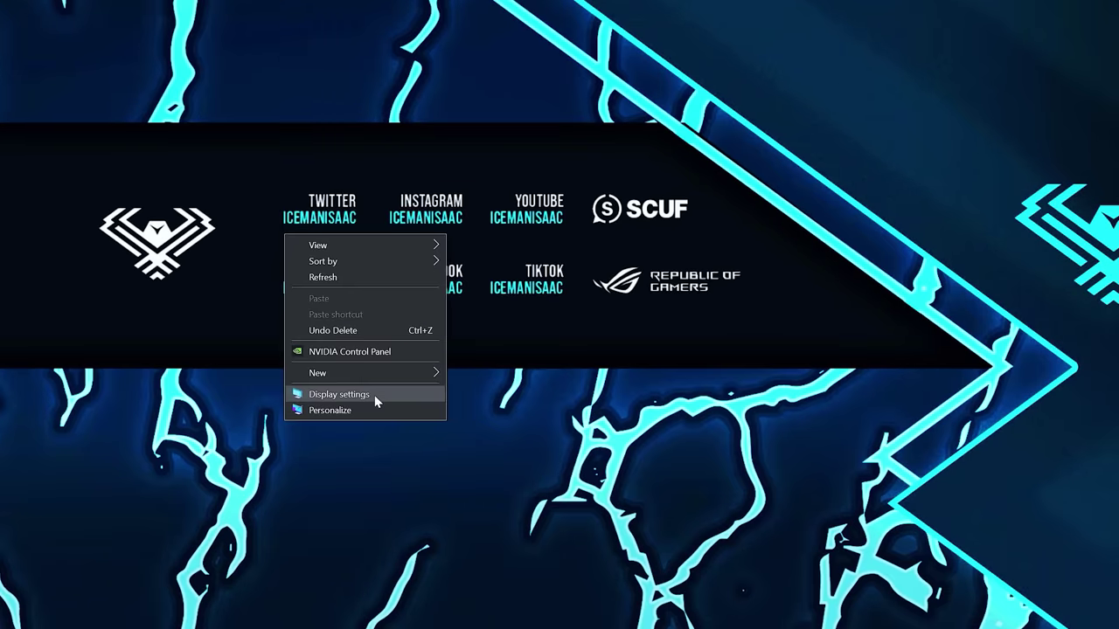
# Open the Graphics settings from the Windows display settings, examine the Hardware-accelerated GPU scheduling option, and close the window.
pyautogui.click(340, 406)
pyautogui.scroll(-5, 560, 223)
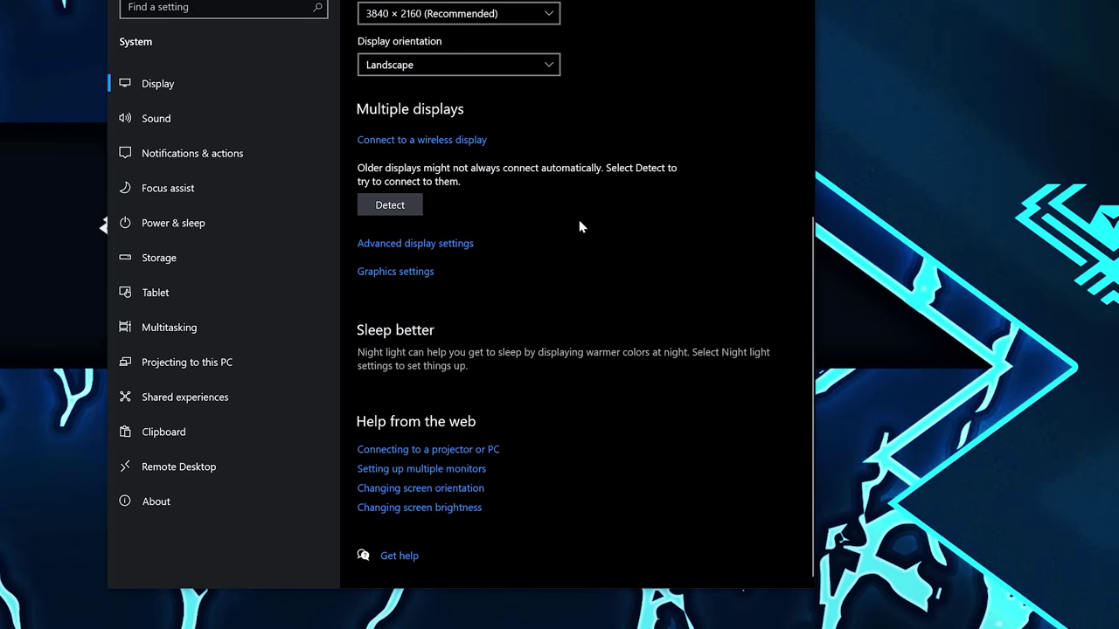
pyautogui.click(385, 275)
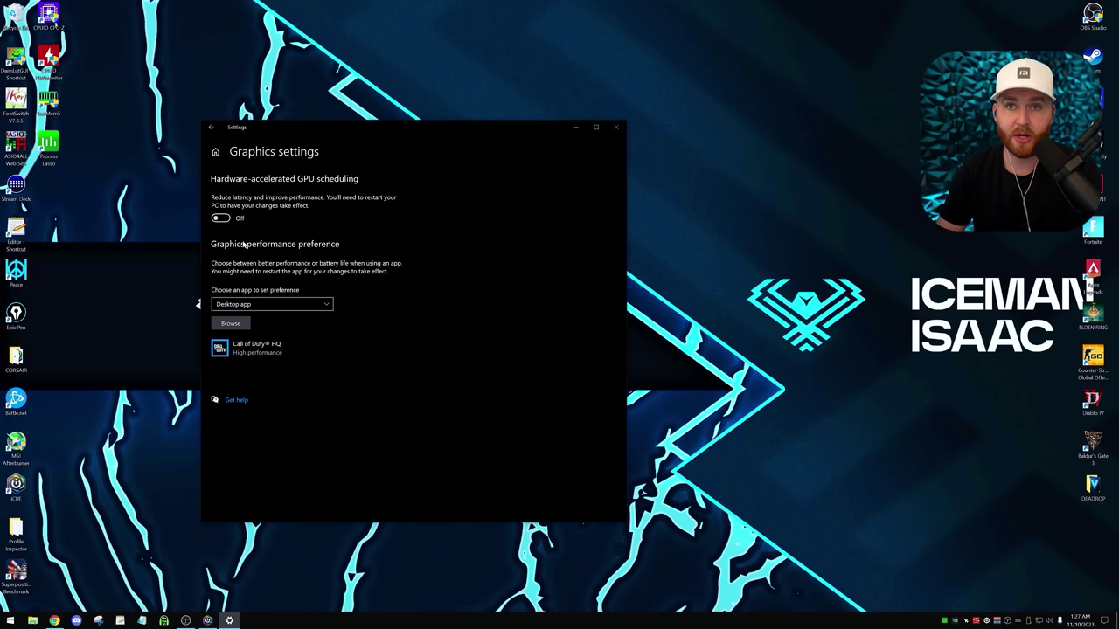
pyautogui.click(616, 127)
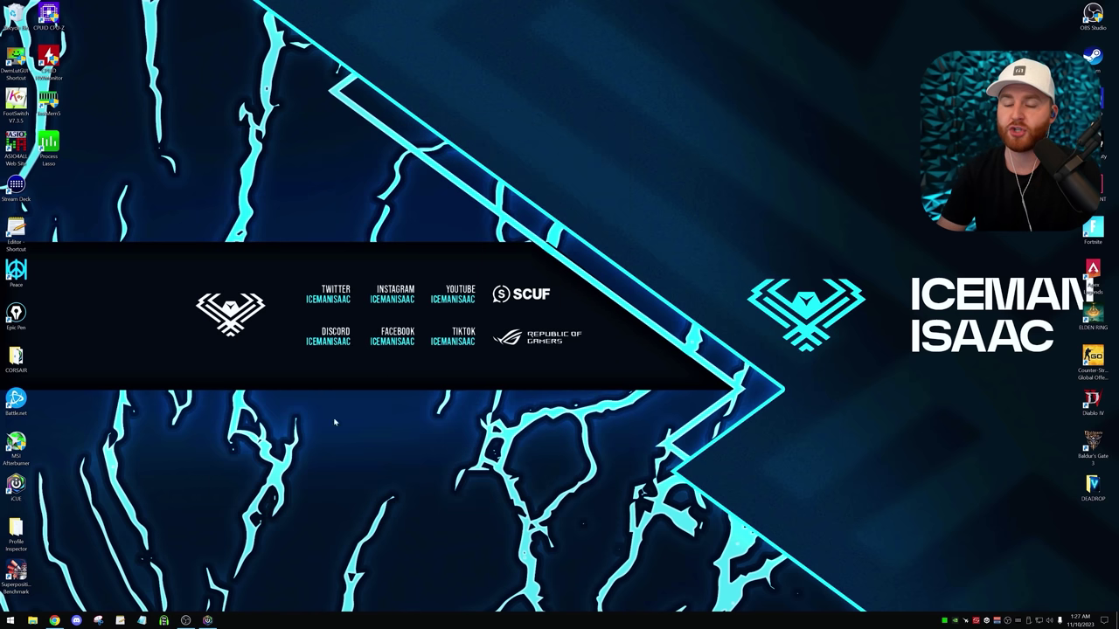
# Search Windows for power, open the power plan choices, examine the available plans and close Power Options.
pyautogui.moveTo(54, 621)
pyautogui.click(9, 621)
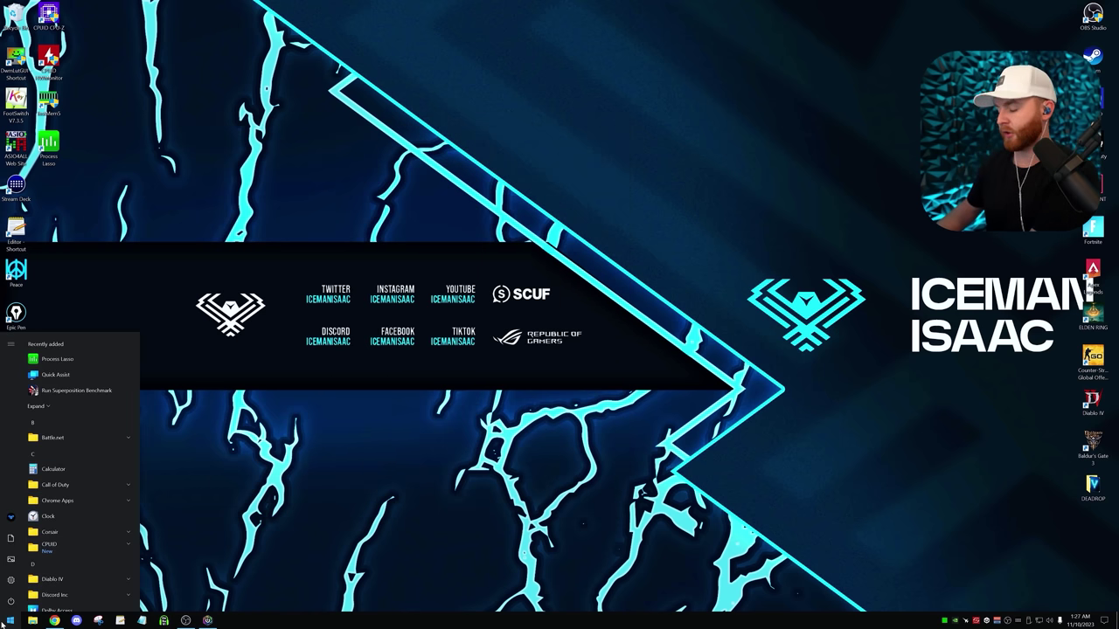
pyautogui.write('power')
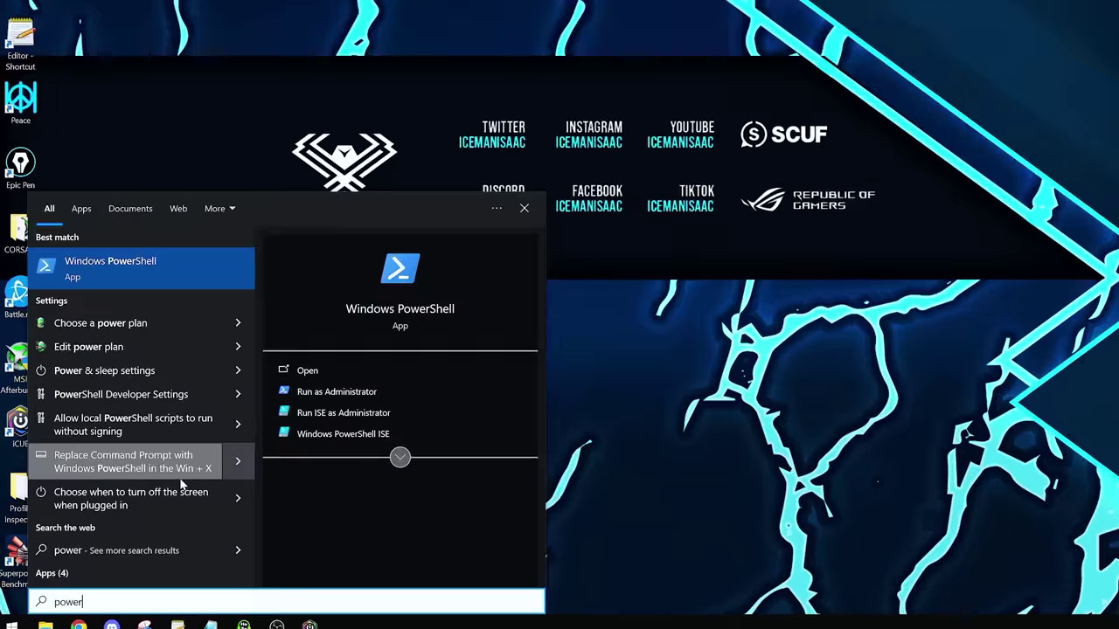
pyautogui.click(102, 323)
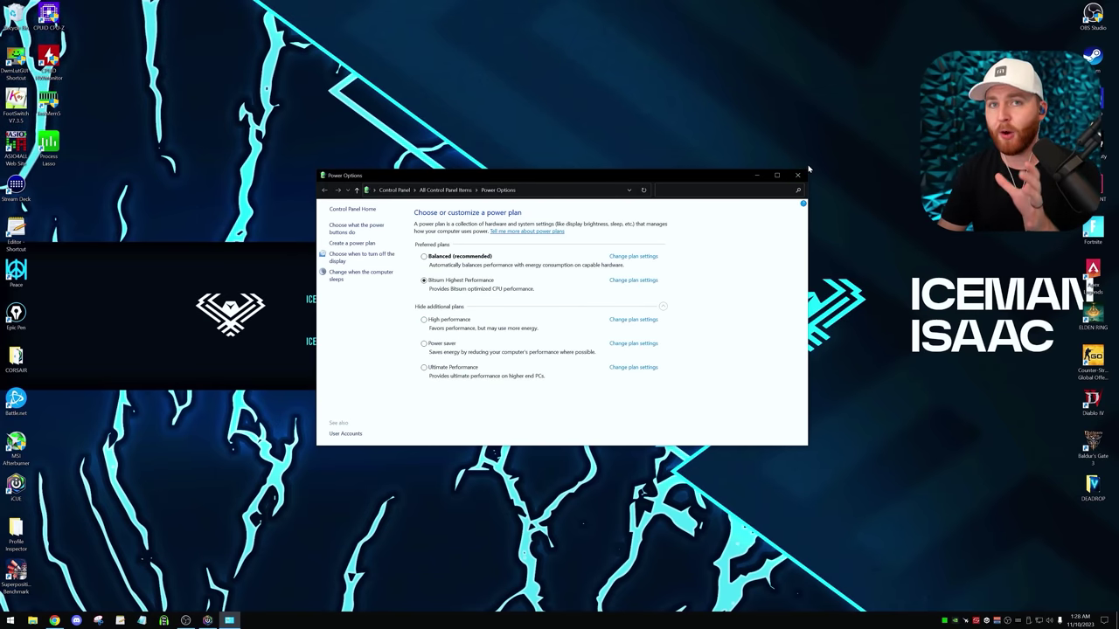
pyautogui.click(797, 176)
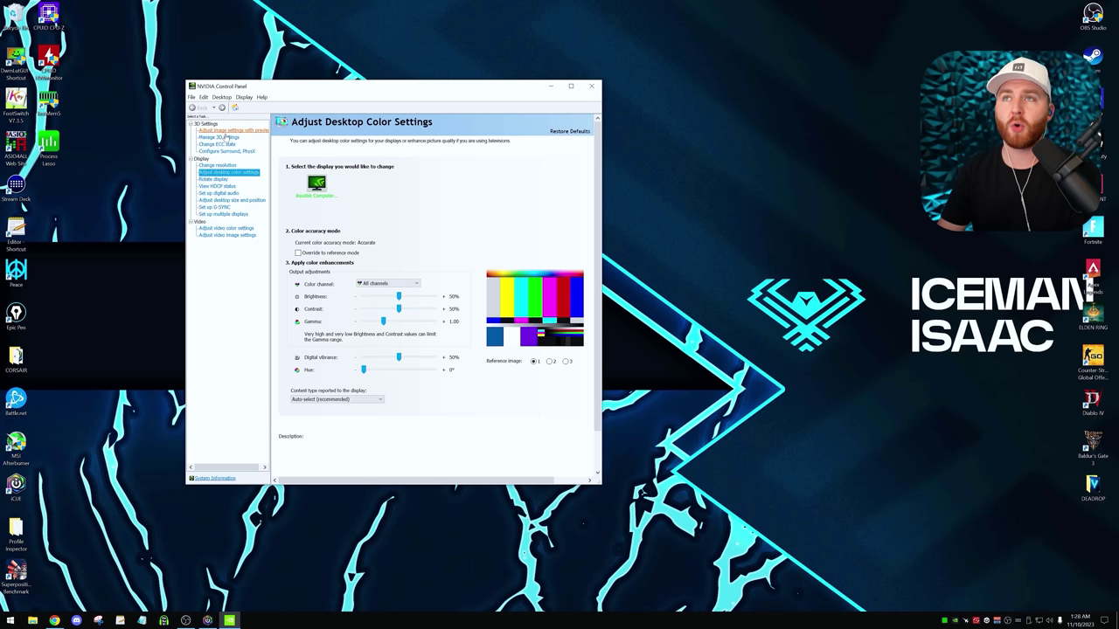
# In NVIDIA Control Panel, review Adjust Image Settings with Preview and its advanced 3D image settings option, and open Manage 3D Settings.
pyautogui.click(229, 130)
pyautogui.click(220, 137)
pyautogui.click(229, 130)
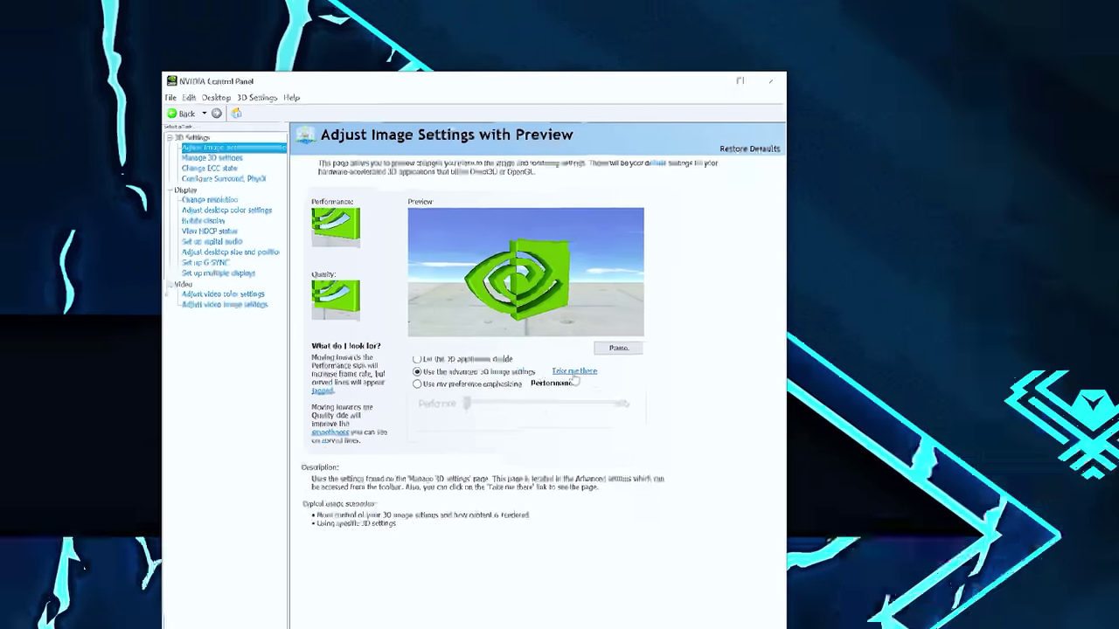
pyautogui.click(688, 466)
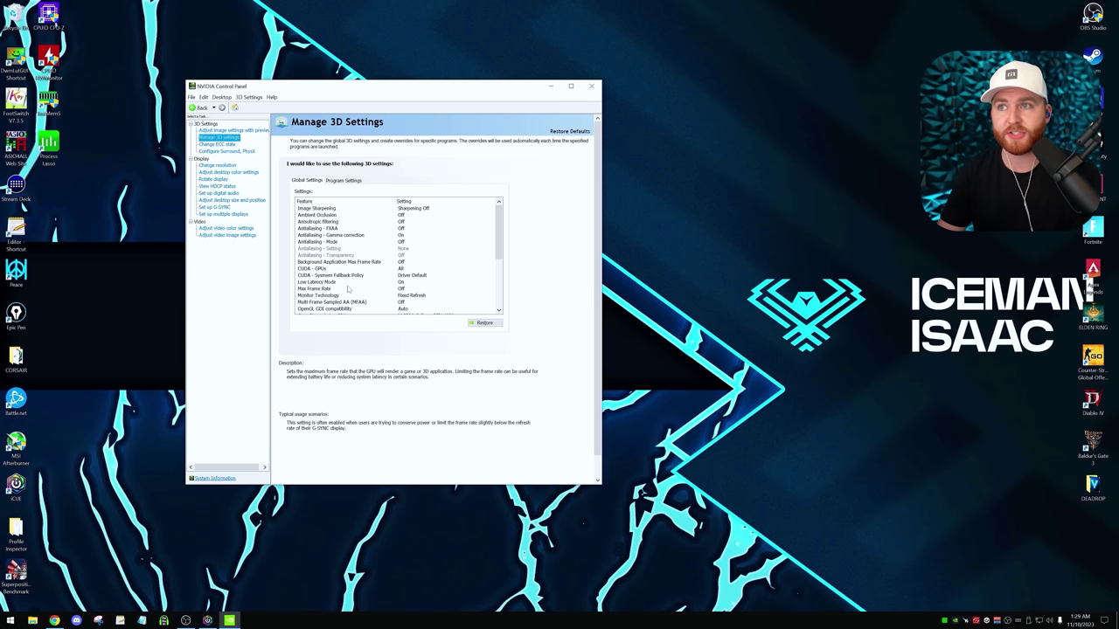
# Set Low Latency Mode to Ultra in the global 3D settings.
pyautogui.click(404, 285)
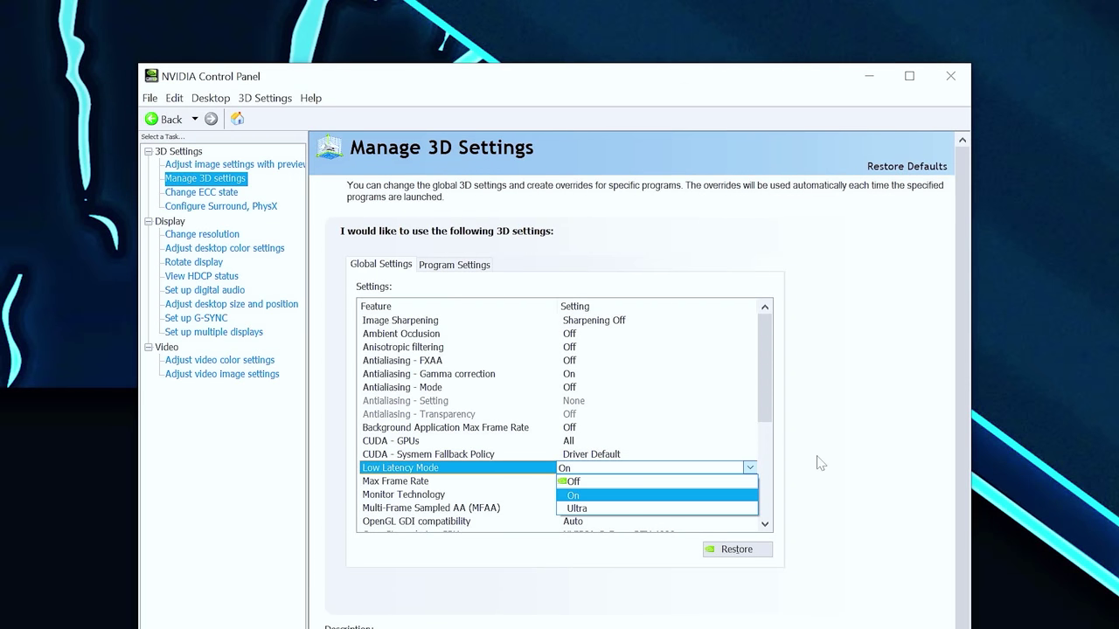
pyautogui.click(820, 463)
pyautogui.scroll(-1, 686, 412)
pyautogui.click(643, 428)
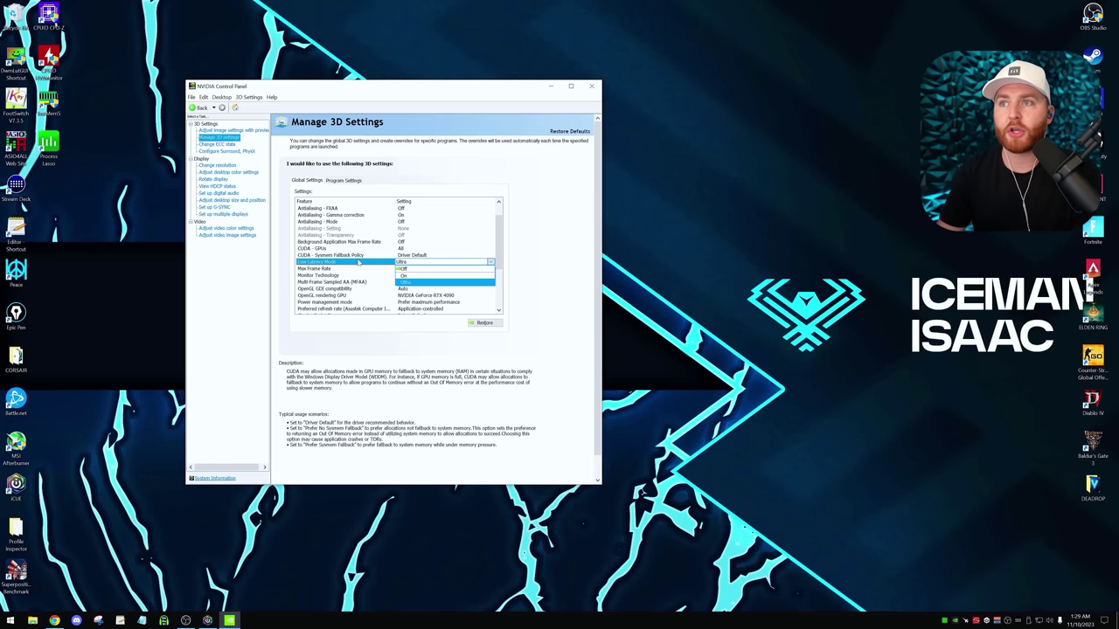
pyautogui.click(402, 281)
# Examine the OpenGL rendering GPU choices in the global 3D settings without changing the selection.
pyautogui.scroll(-2, 368, 259)
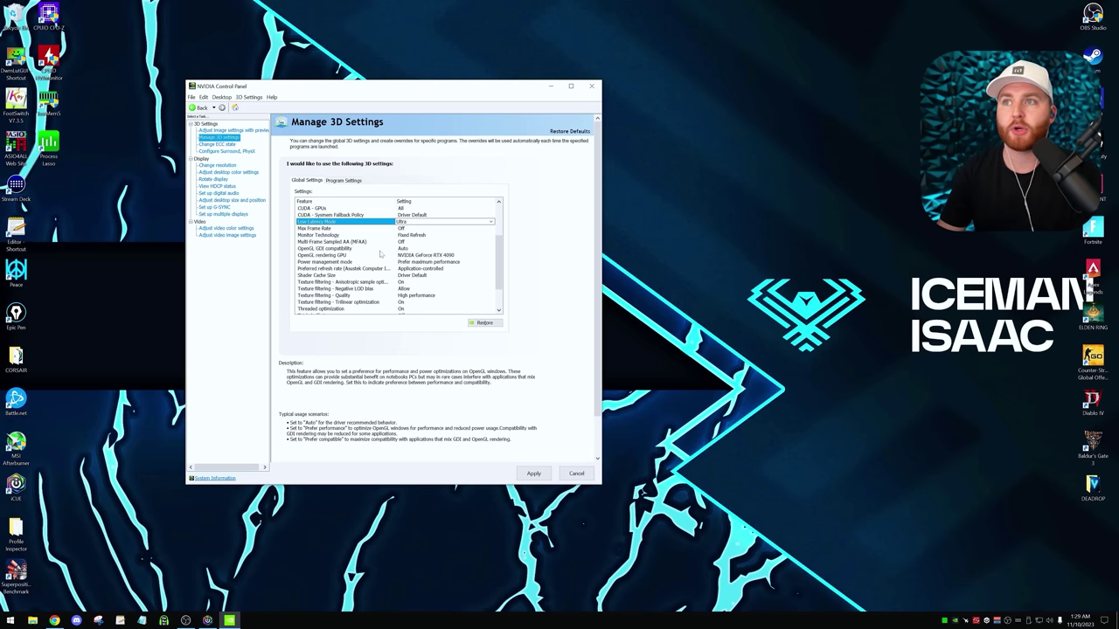
pyautogui.click(418, 256)
pyautogui.click(418, 256)
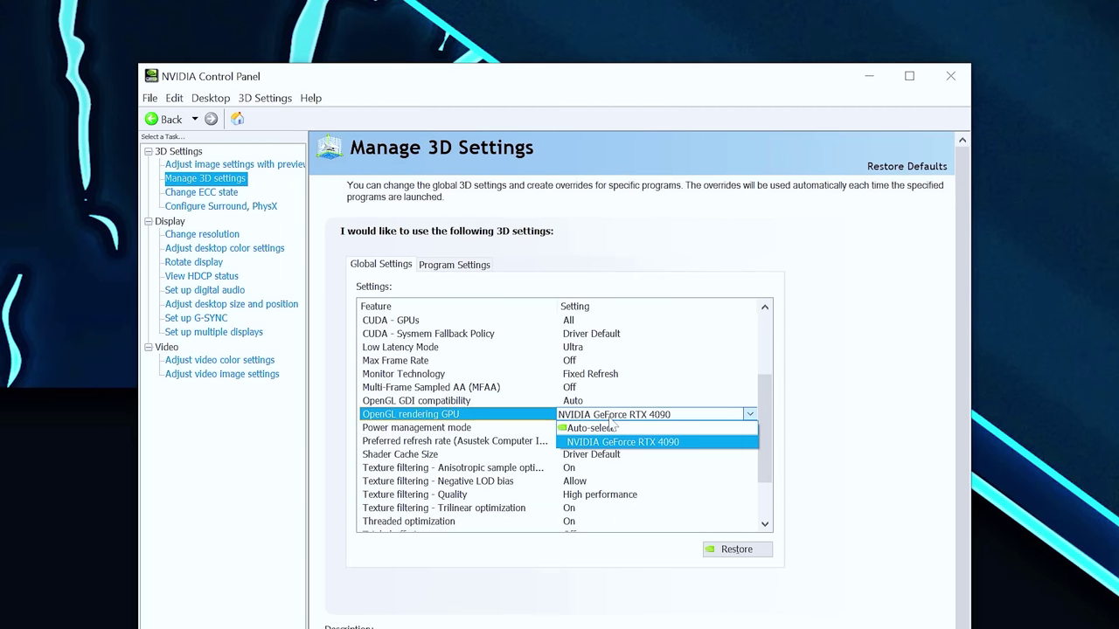
pyautogui.click(858, 415)
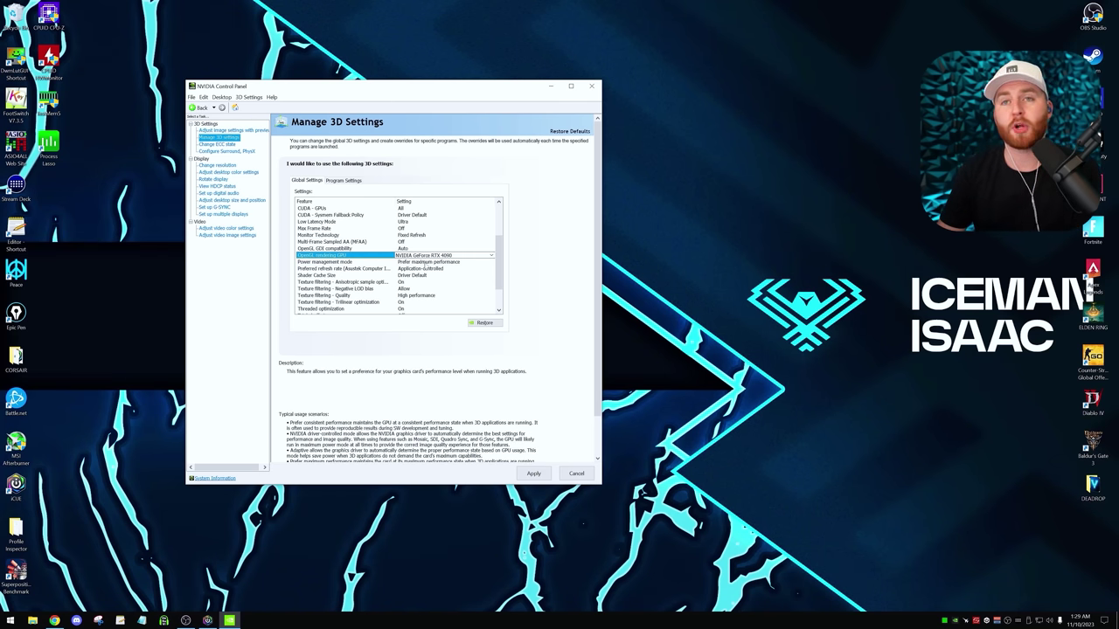
# Examine the power management mode, the Shader Cache Size choices and the remaining global 3D settings without changing them.
pyautogui.click(345, 262)
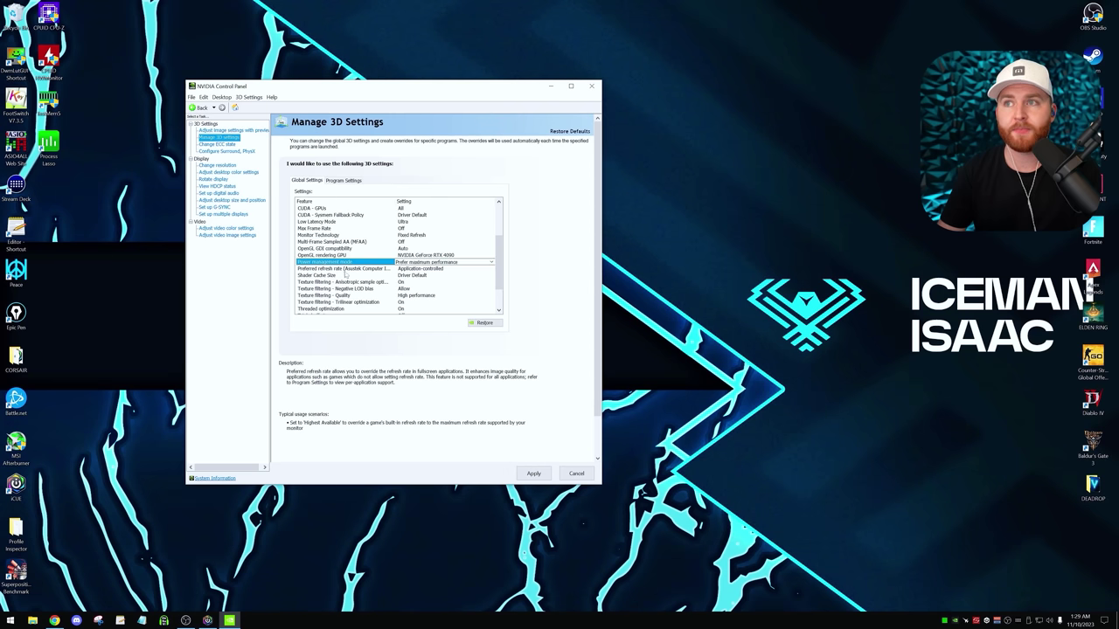
pyautogui.click(344, 277)
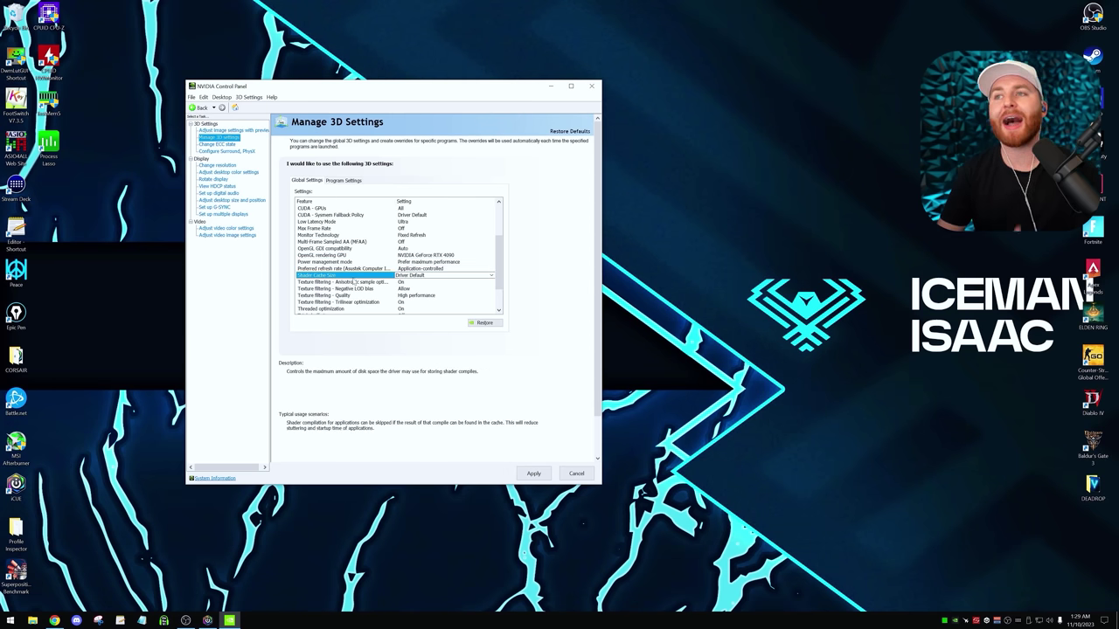
pyautogui.click(411, 278)
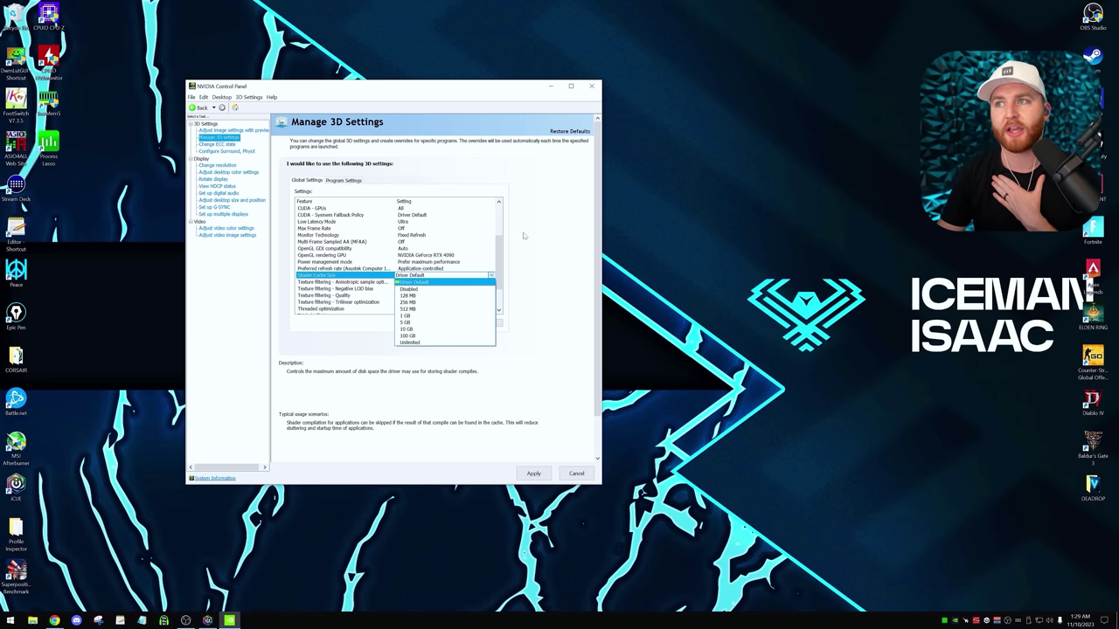
pyautogui.click(836, 383)
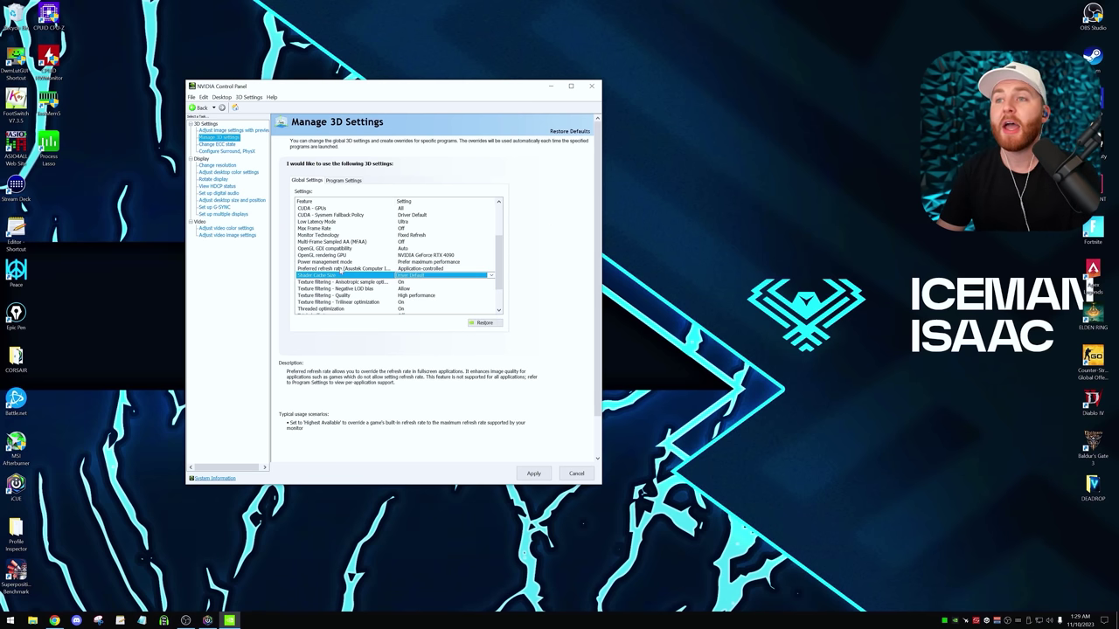
pyautogui.scroll(-2, 335, 289)
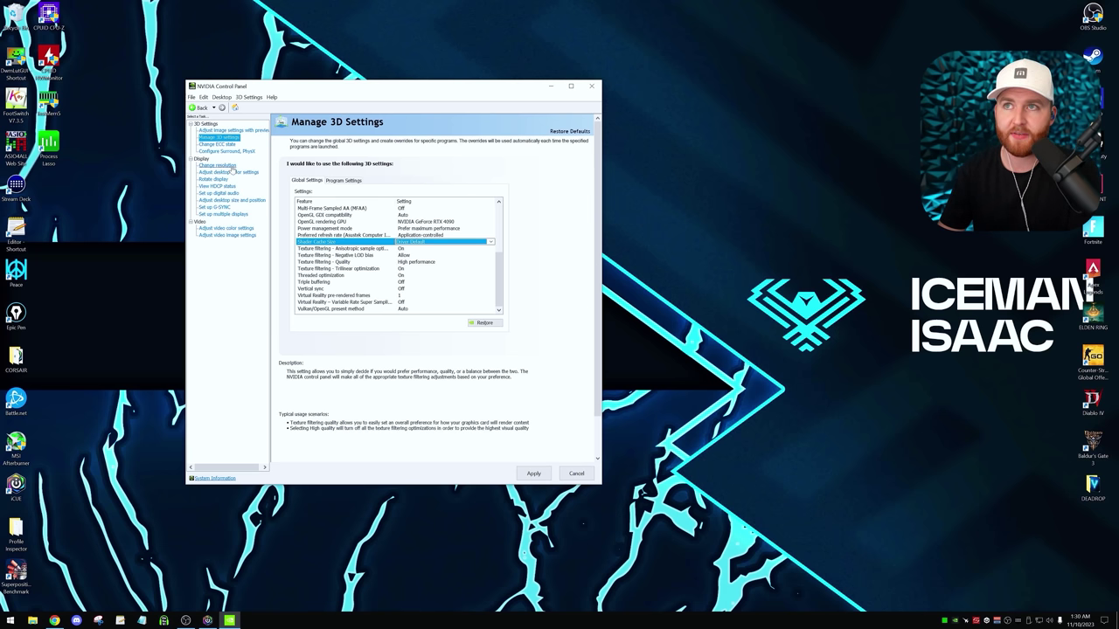
# Open Change Resolution and examine the refresh rate choices for the native 3840 × 2160 resolution without changing the selection.
pyautogui.click(231, 168)
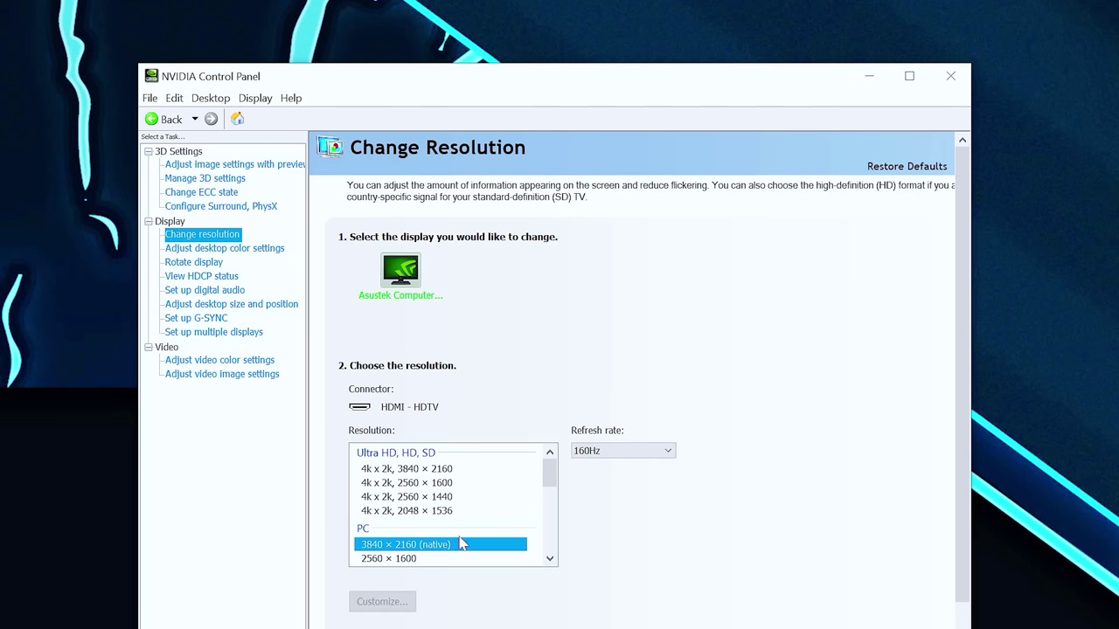
pyautogui.click(628, 455)
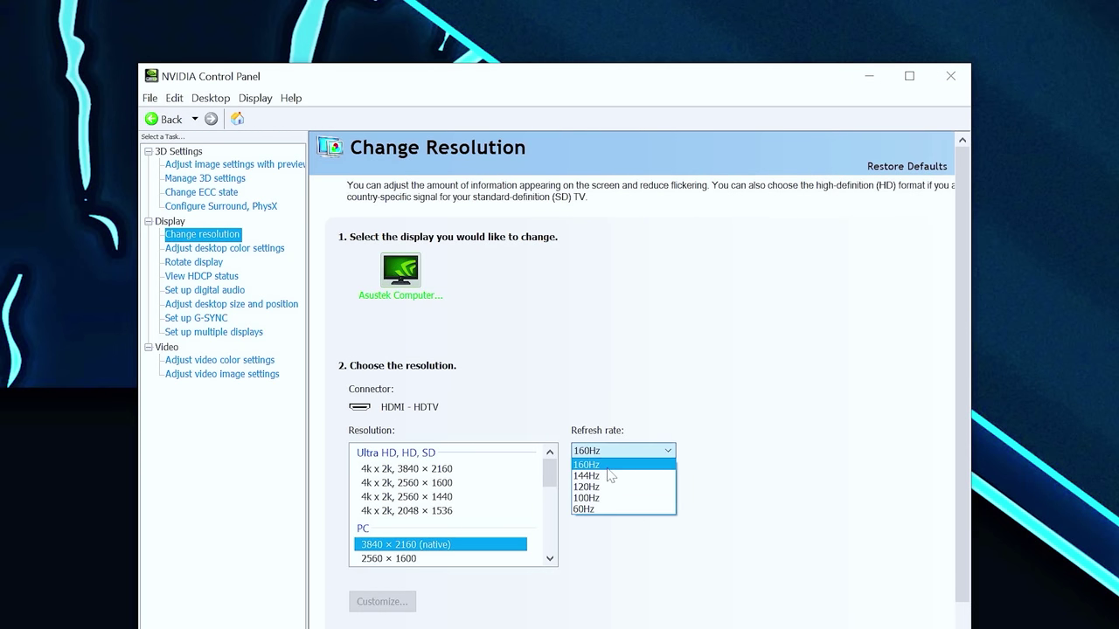
pyautogui.click(775, 417)
pyautogui.scroll(-3, 775, 417)
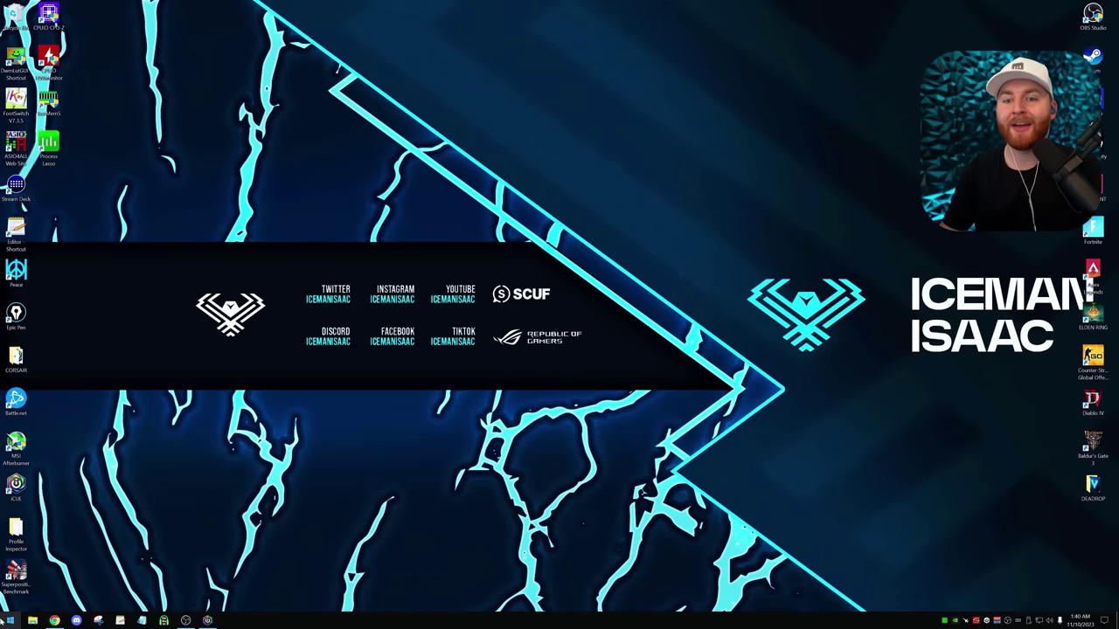
# Run sfc /scannow in a Command Prompt started as administrator and close the window once the scan finishes.
pyautogui.click(4, 614)
pyautogui.write('com')
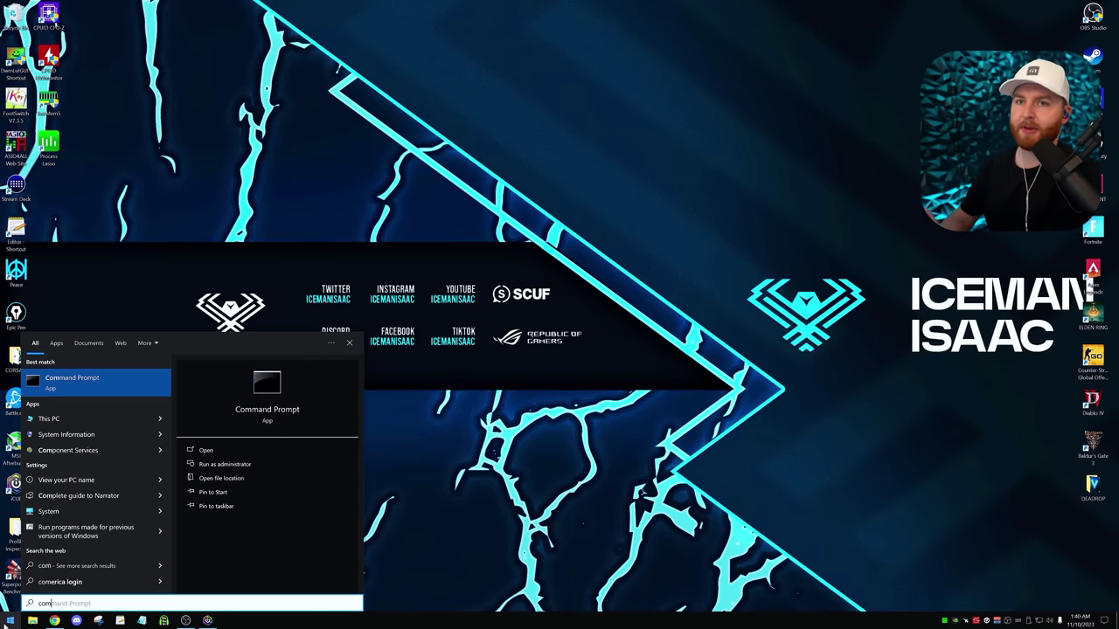
pyautogui.rightClick(91, 381)
pyautogui.click(113, 392)
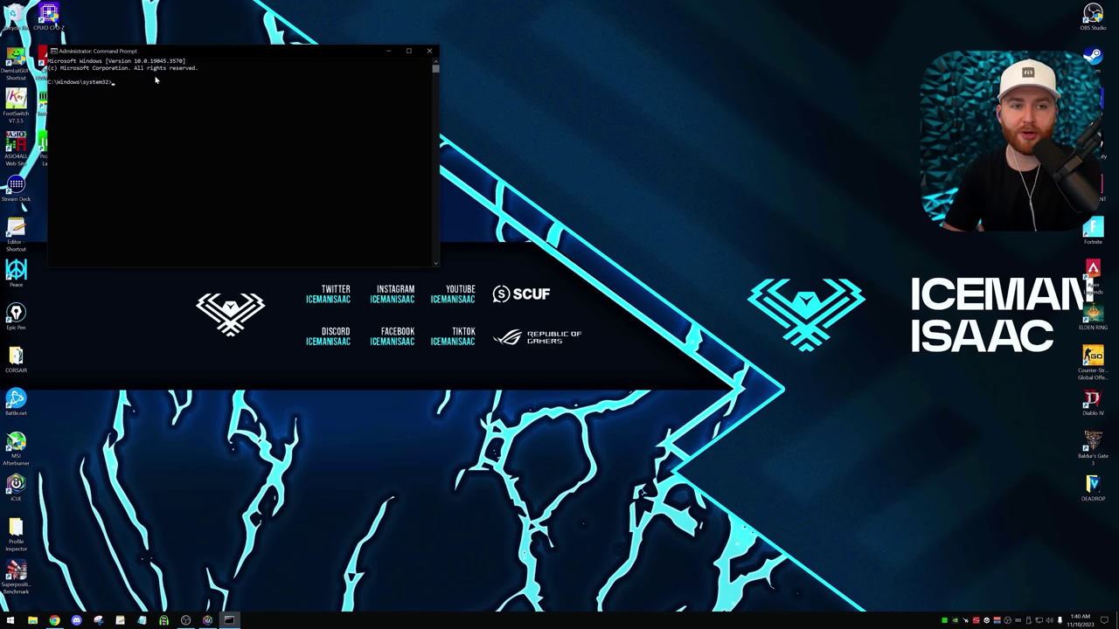
pyautogui.write('sfc /scannow')
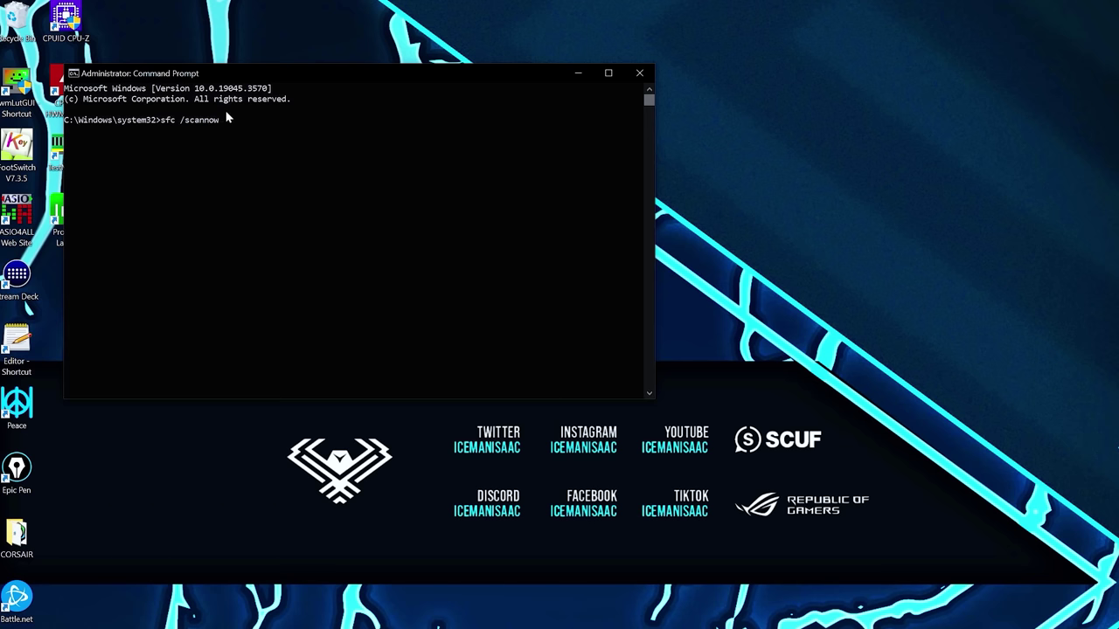
pyautogui.press('Return')
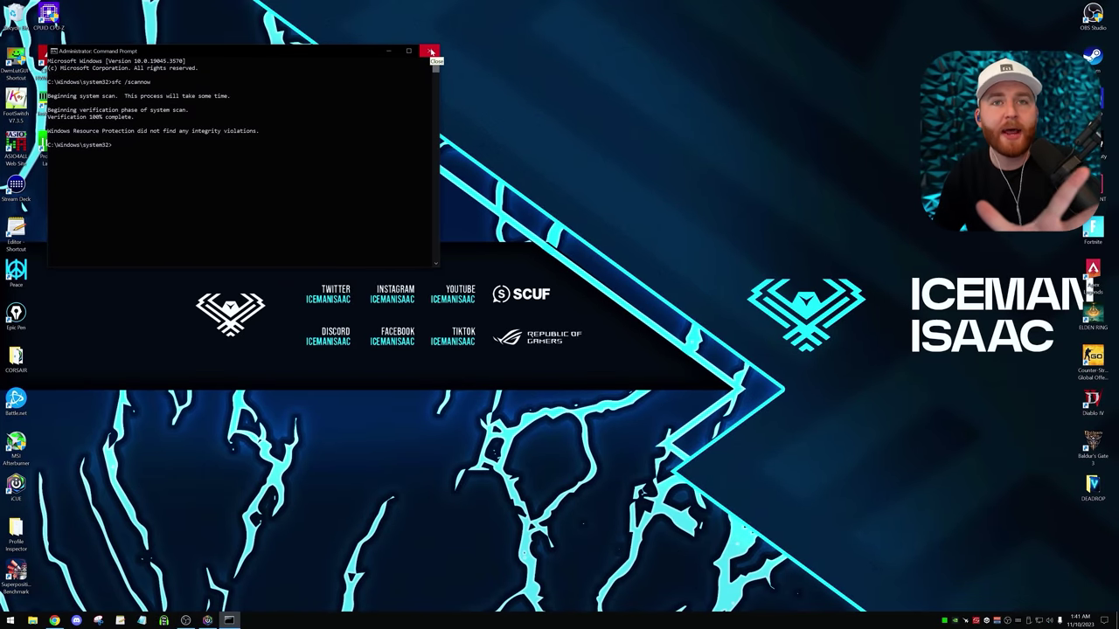
pyautogui.click(431, 52)
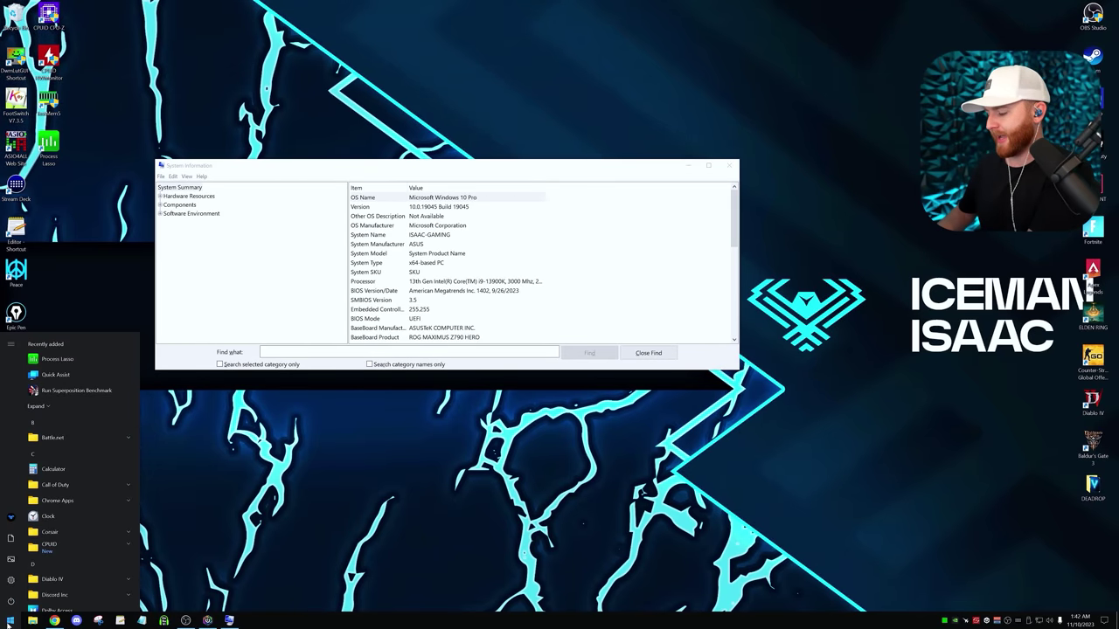
# Search Windows for System Information and find the motherboard model under BaseBoard Product in the system summary.
pyautogui.write('syste')
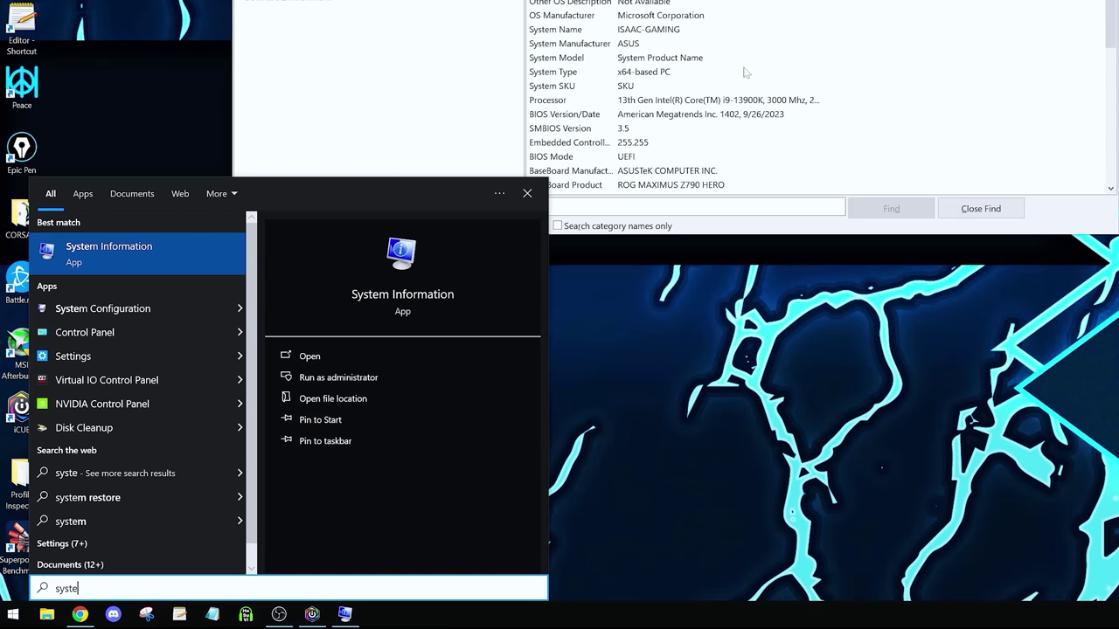
pyautogui.click(742, 71)
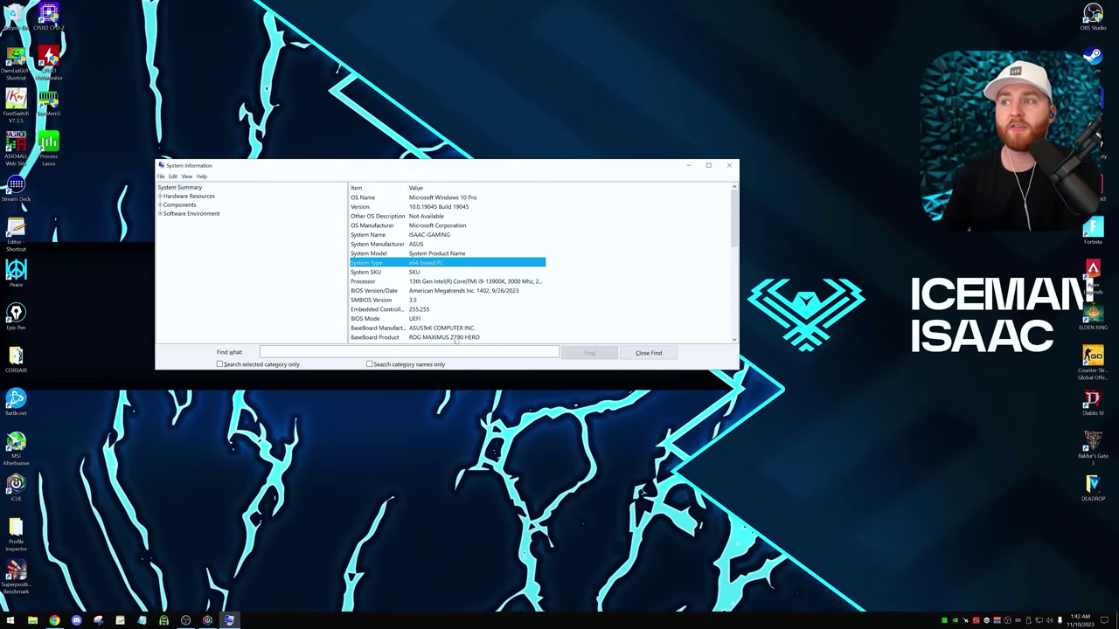
pyautogui.click(455, 338)
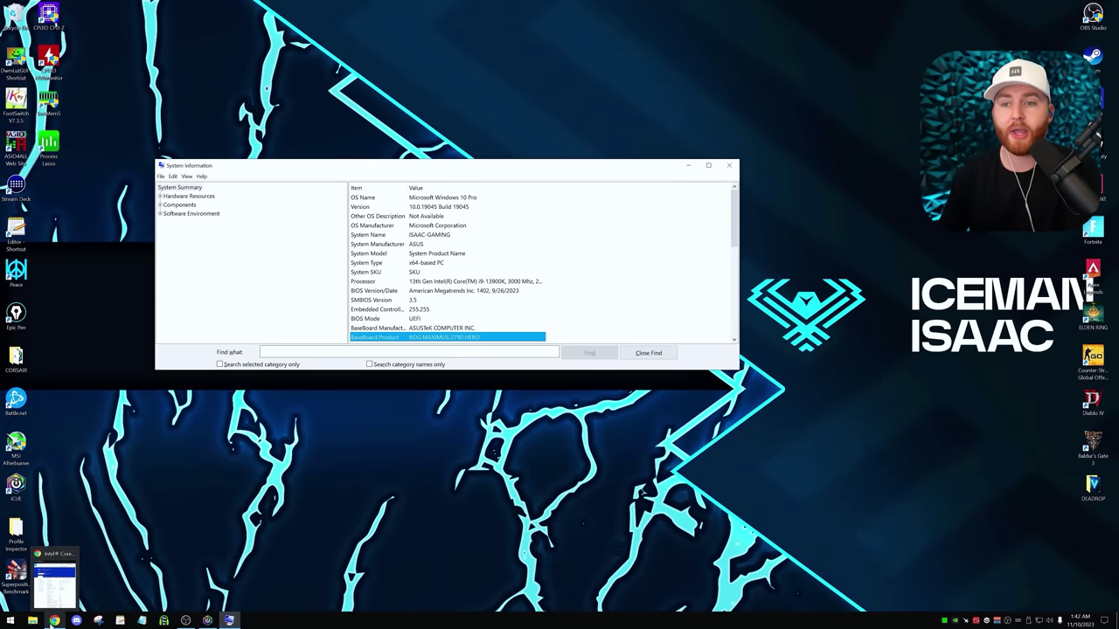
# Switch to Chrome, search the web for "rogmaxiomus z790 hero" and open the motherboard's official ASUS ROG product page.
pyautogui.hotkey('alt', 'Tab')
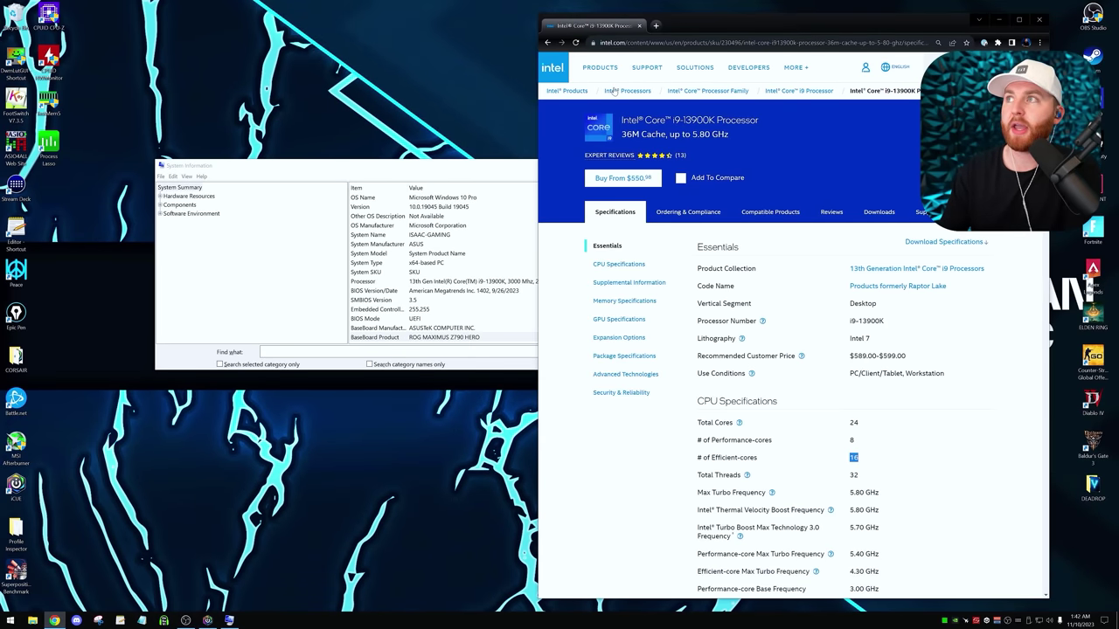
pyautogui.click(646, 42)
pyautogui.write('r')
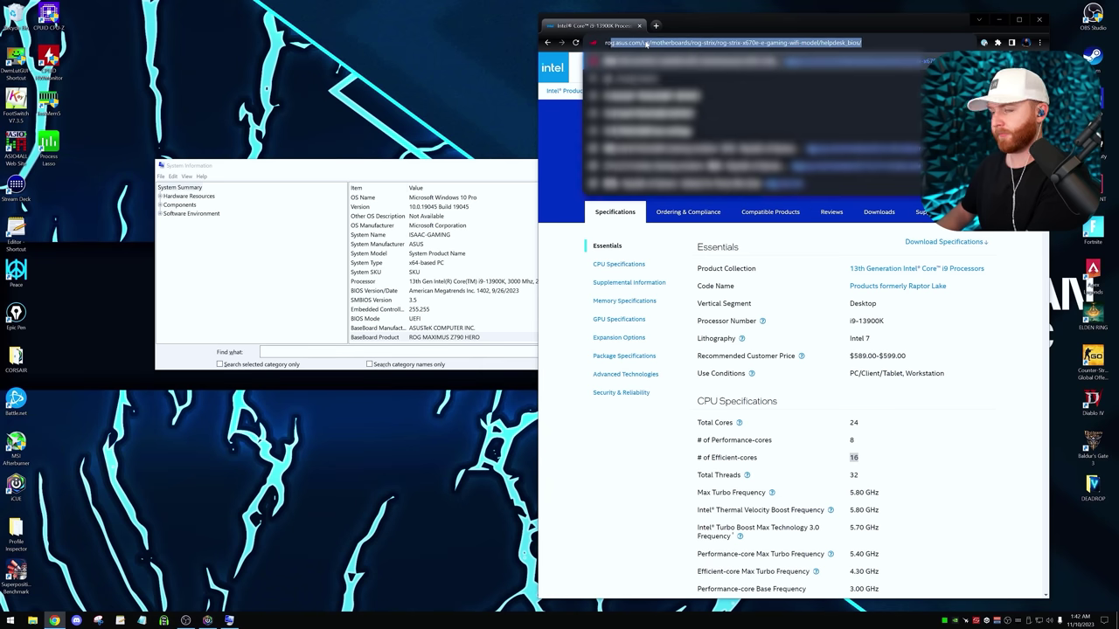
pyautogui.write('ogmaximus z790 hero')
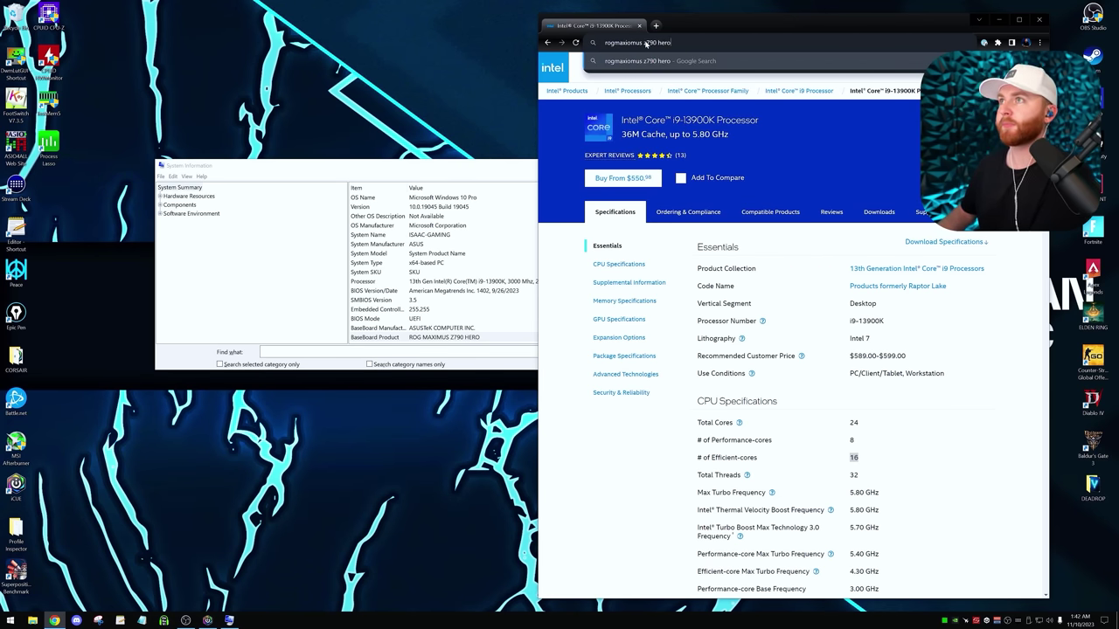
pyautogui.press('Return')
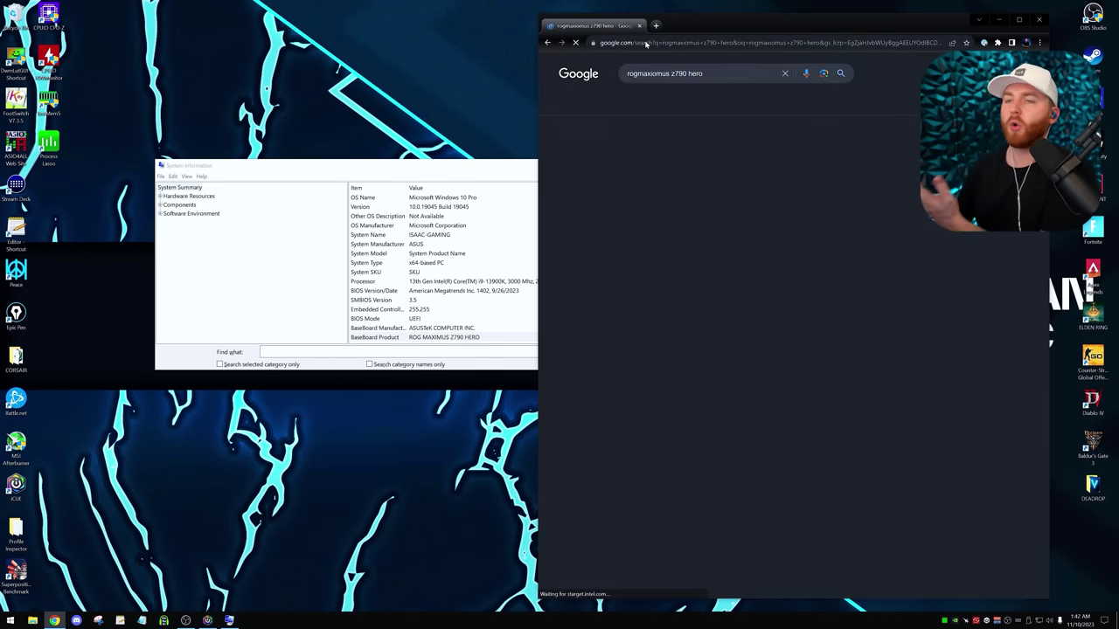
pyautogui.click(662, 376)
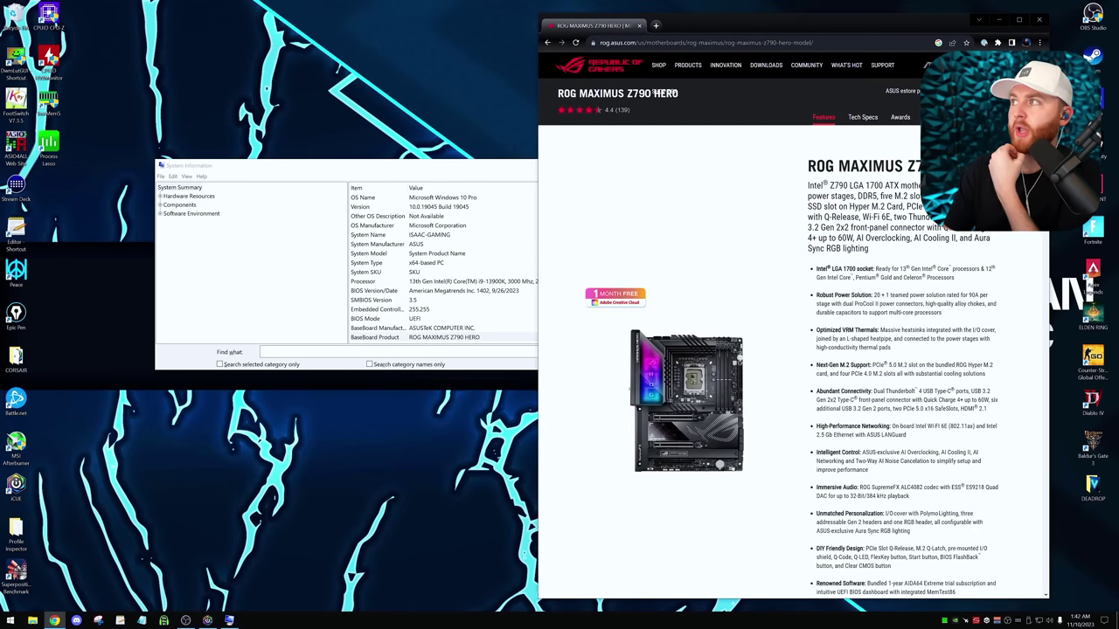
# Open the motherboard's support page and examine the BIOS & Firmware downloads under Driver & Tools.
pyautogui.click(953, 117)
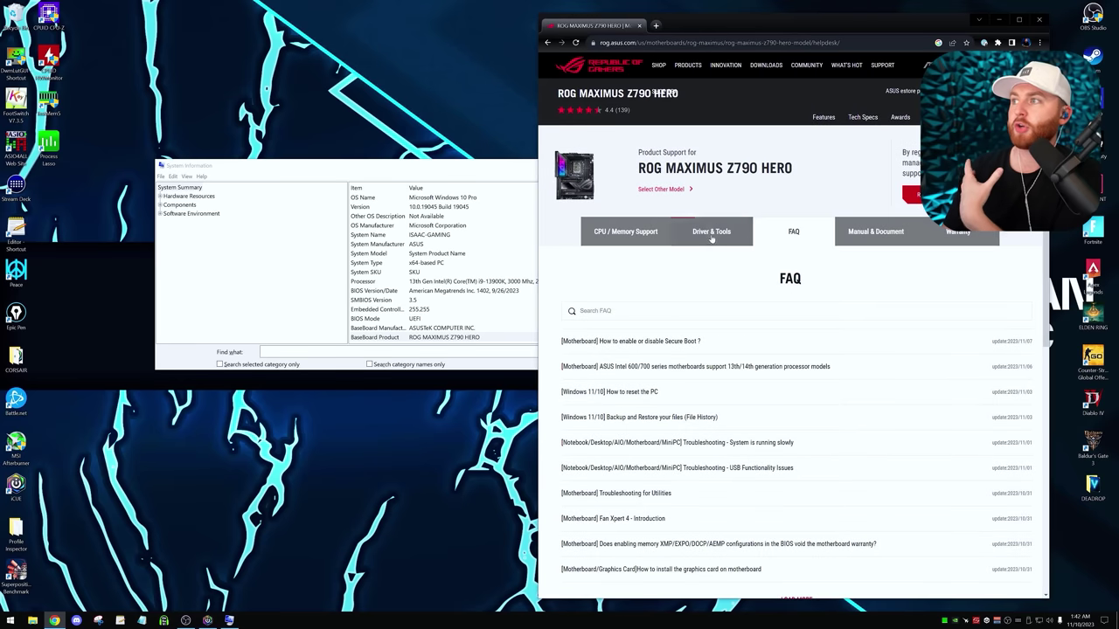
pyautogui.click(712, 233)
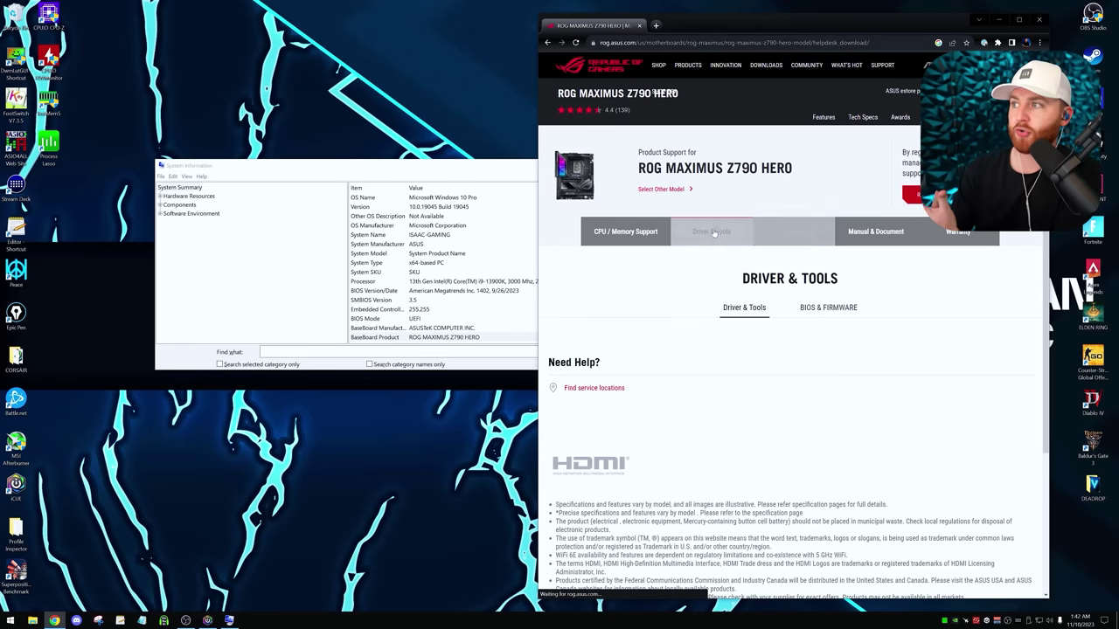
pyautogui.click(833, 311)
pyautogui.scroll(-3, 832, 262)
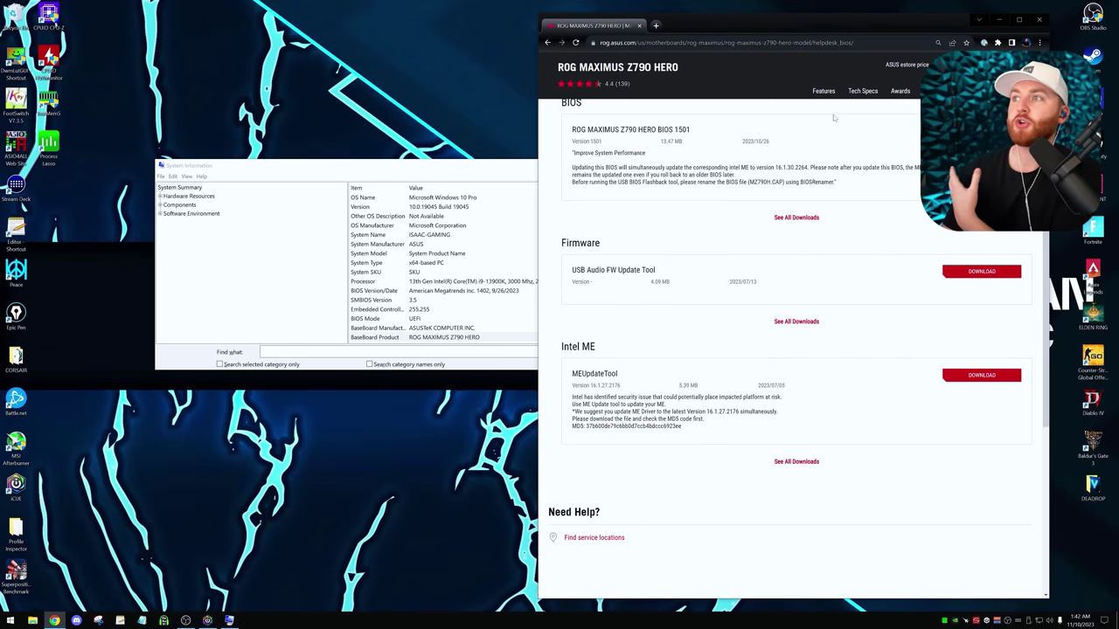
pyautogui.scroll(-5, 737, 382)
pyautogui.scroll(10, 737, 382)
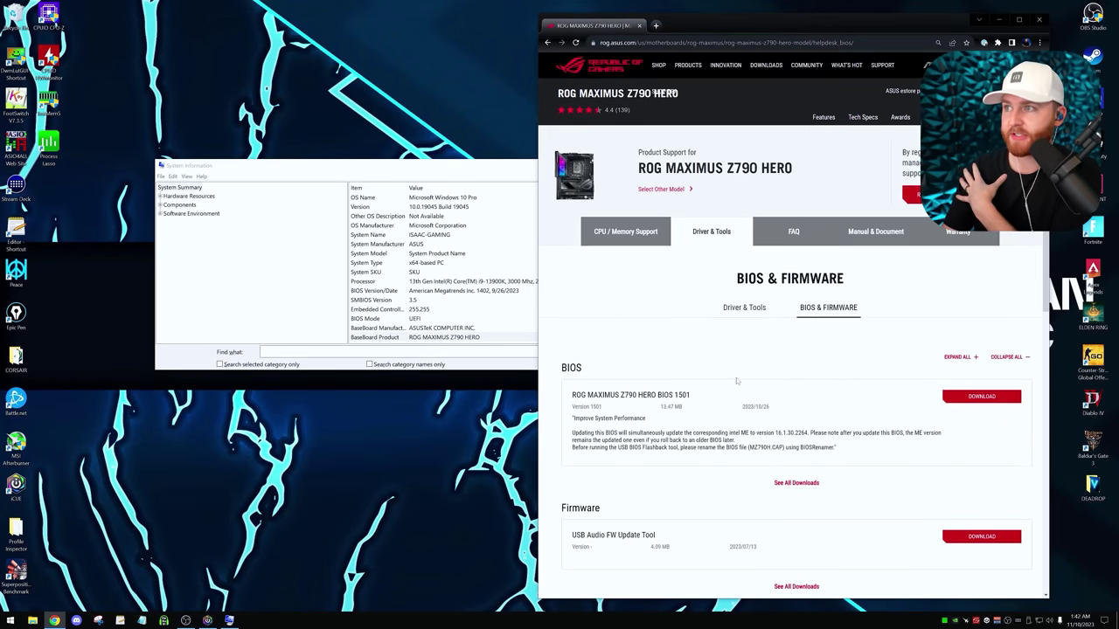
# Check the Driver & Tools downloads section, return to BIOS & Firmware to review the latest BIOS, and minimize the browser.
pyautogui.click(740, 307)
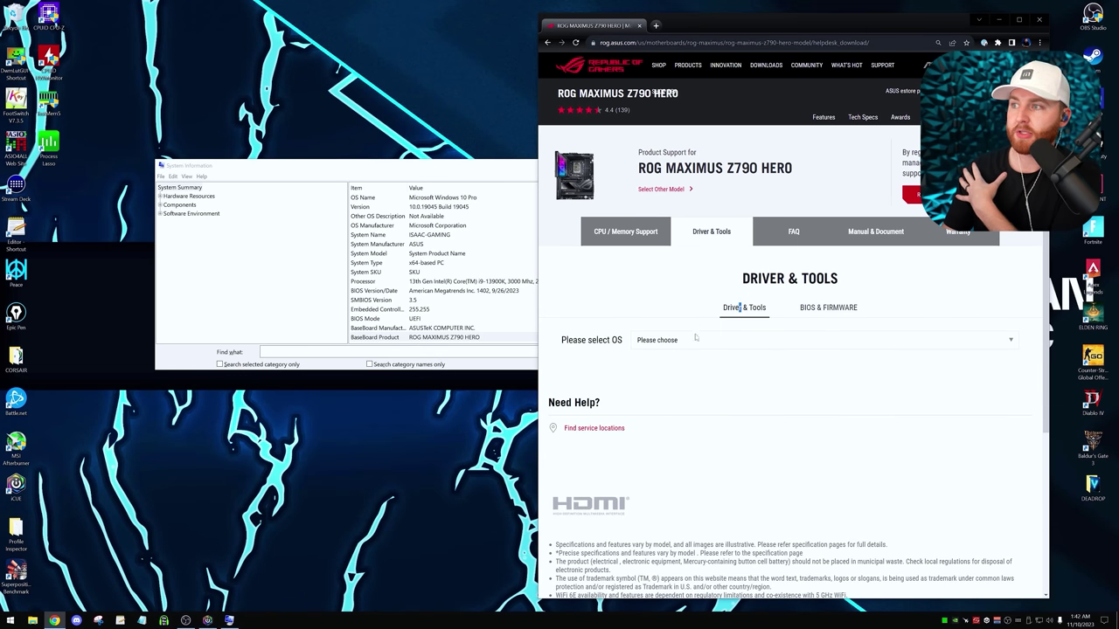
pyautogui.click(813, 314)
pyautogui.scroll(-3, 717, 387)
pyautogui.scroll(2, 717, 387)
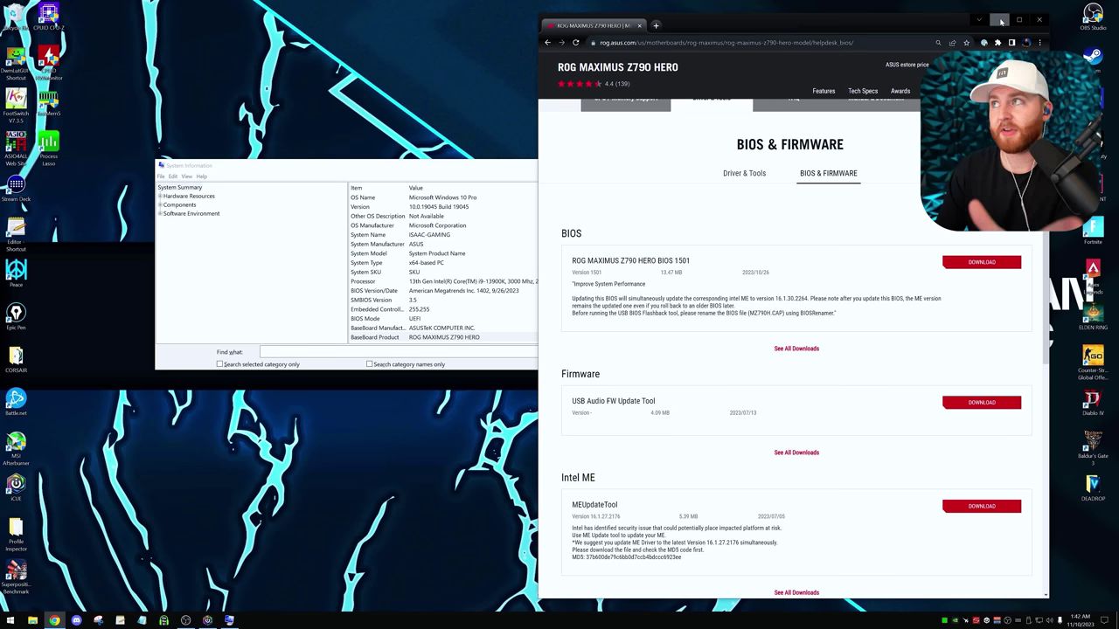
pyautogui.click(1002, 19)
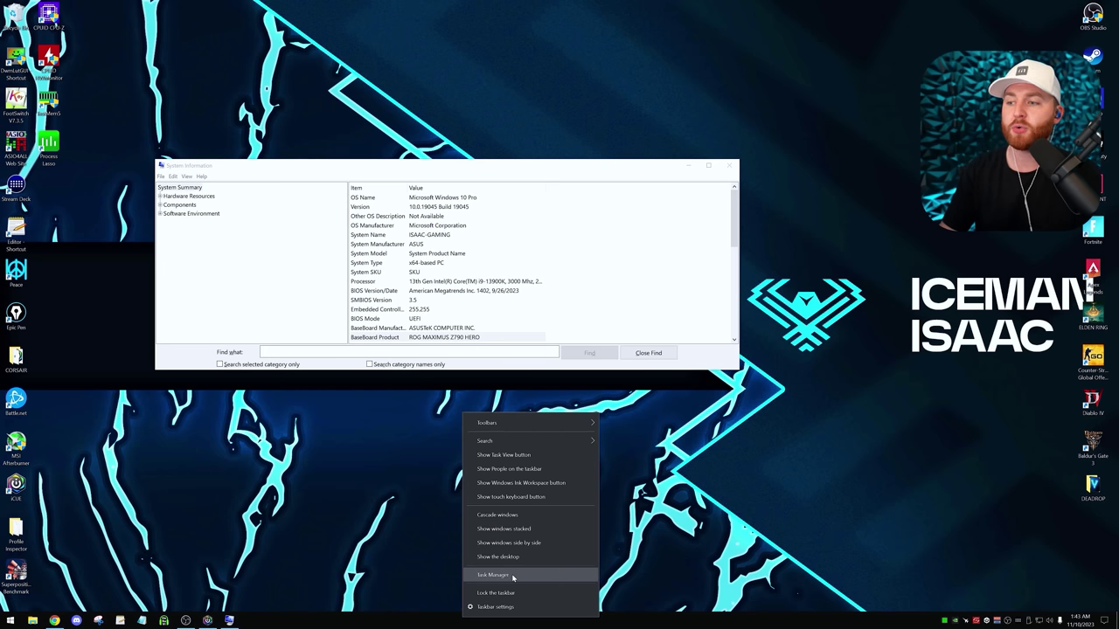
# Open Task Manager, examine the memory performance details including the memory speed, and minimize it.
pyautogui.click(513, 578)
pyautogui.click(230, 89)
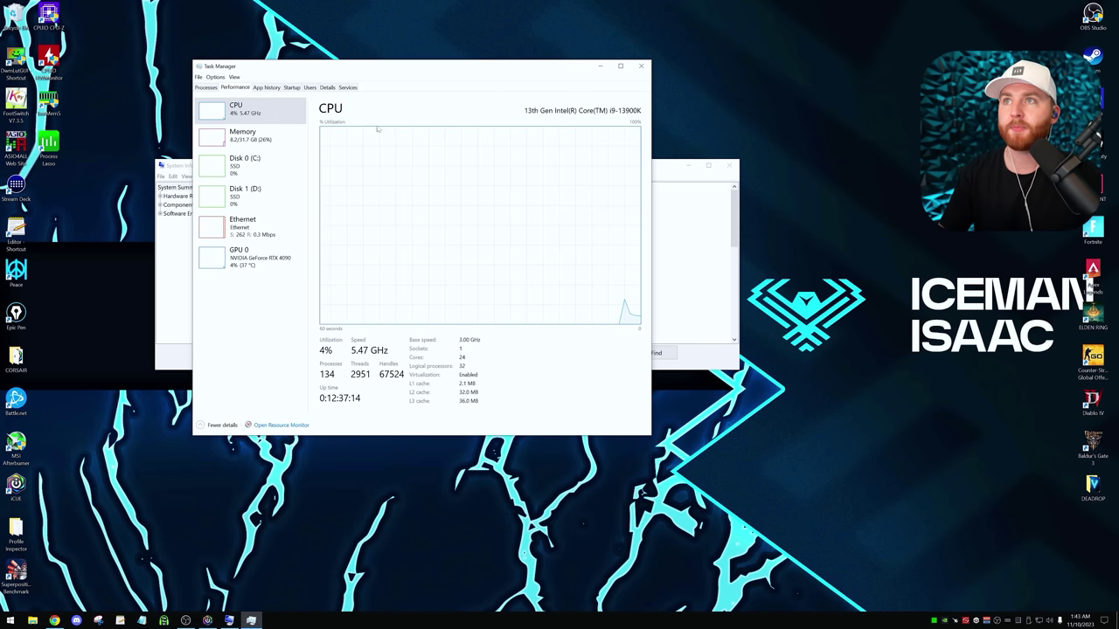
pyautogui.click(249, 137)
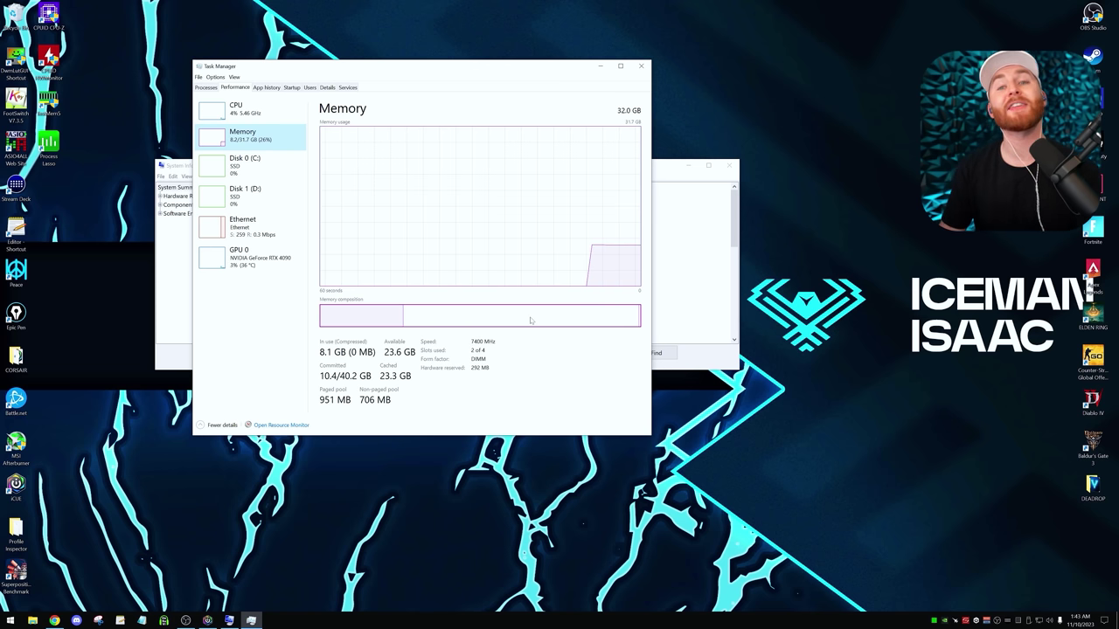
pyautogui.moveTo(540, 313)
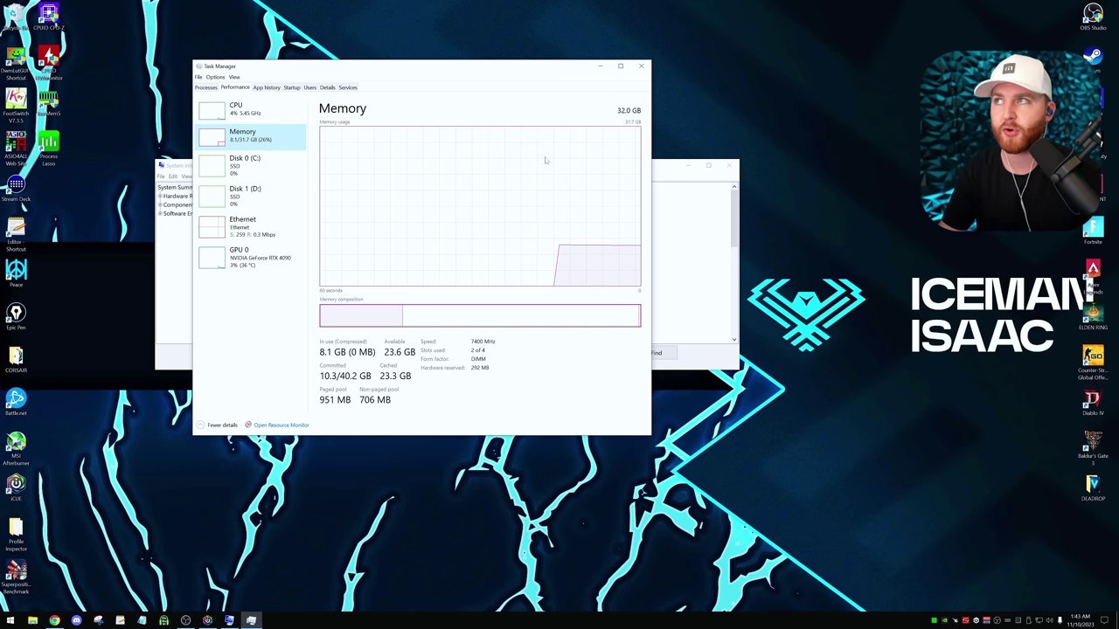
pyautogui.click(598, 66)
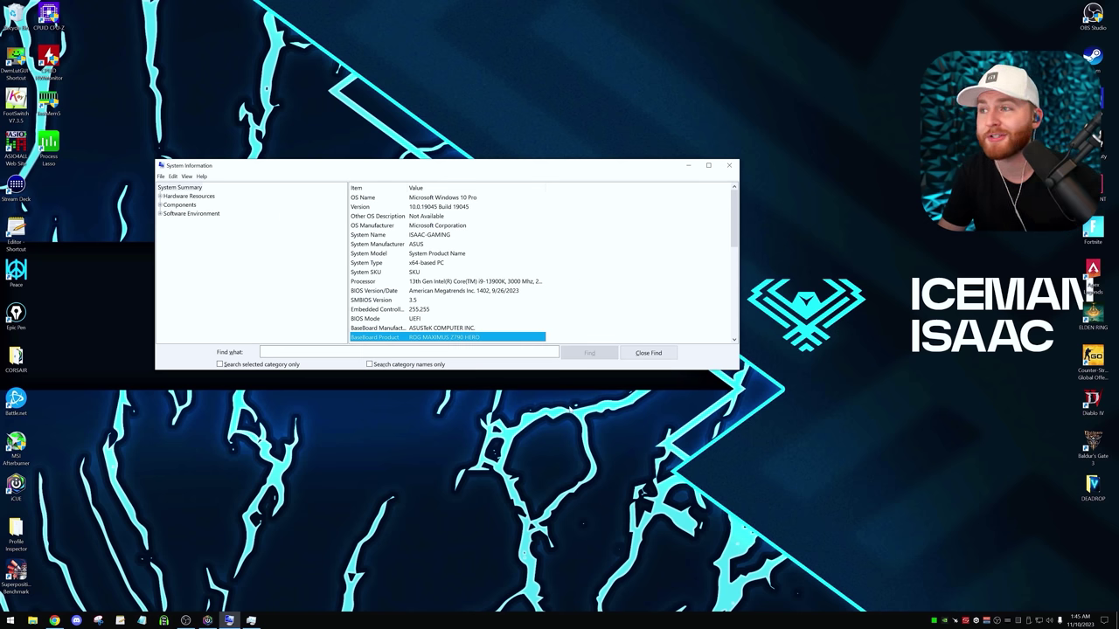
# Bring Task Manager back, recheck the memory speed and close it.
pyautogui.rightClick(523, 622)
pyautogui.click(584, 577)
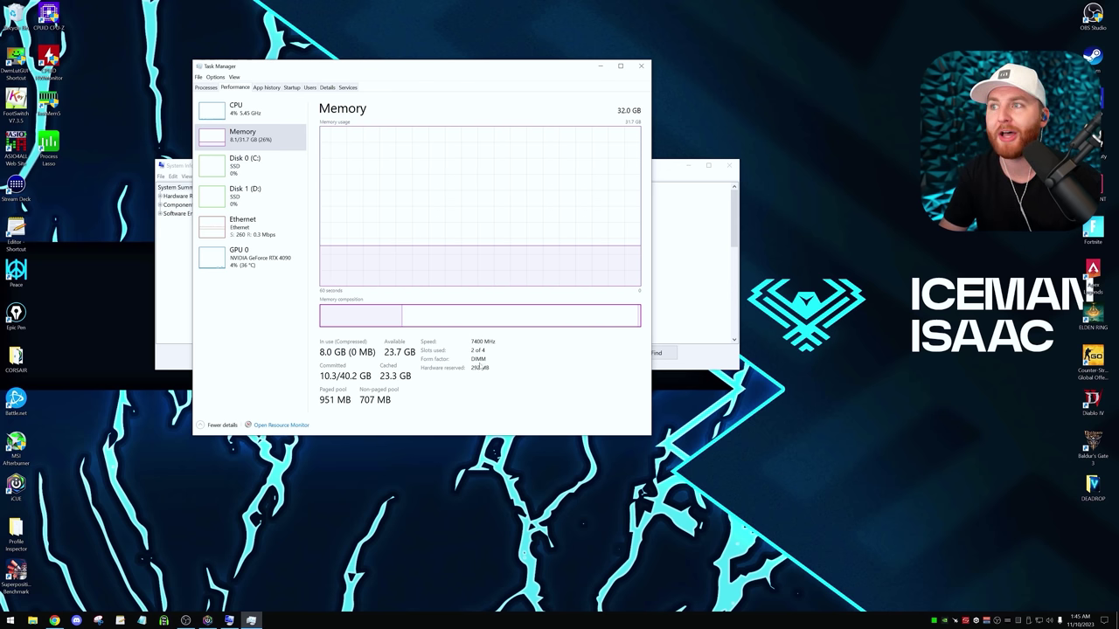
pyautogui.click(646, 68)
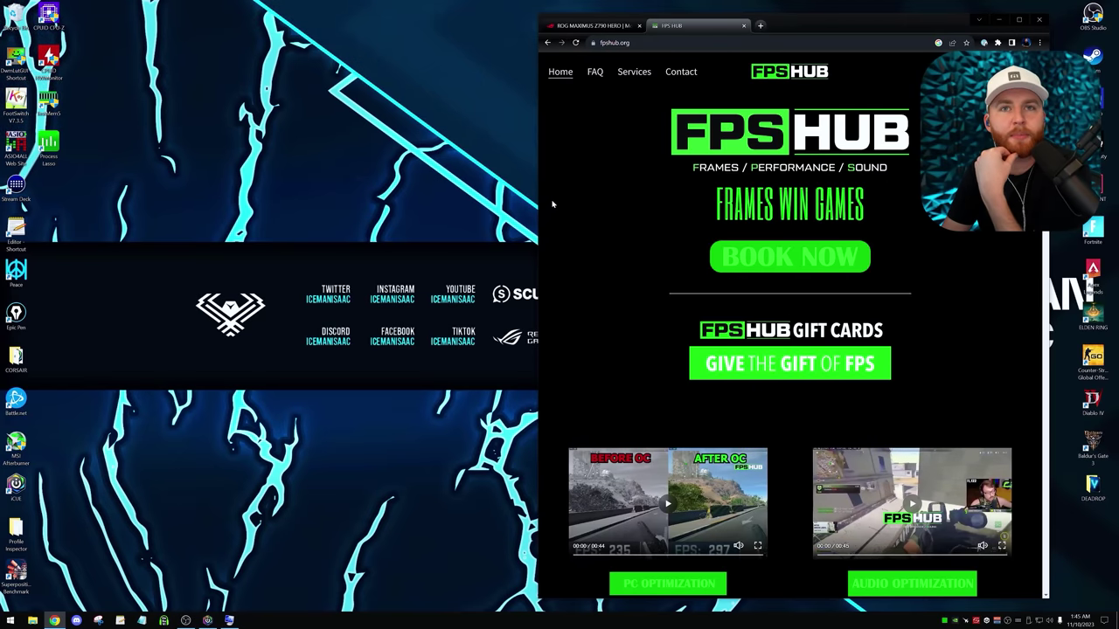
# Widen the browser window showing the FPSHUB home page.
pyautogui.moveTo(538, 204); pyautogui.dragTo(404, 210)
pyautogui.click(846, 223)
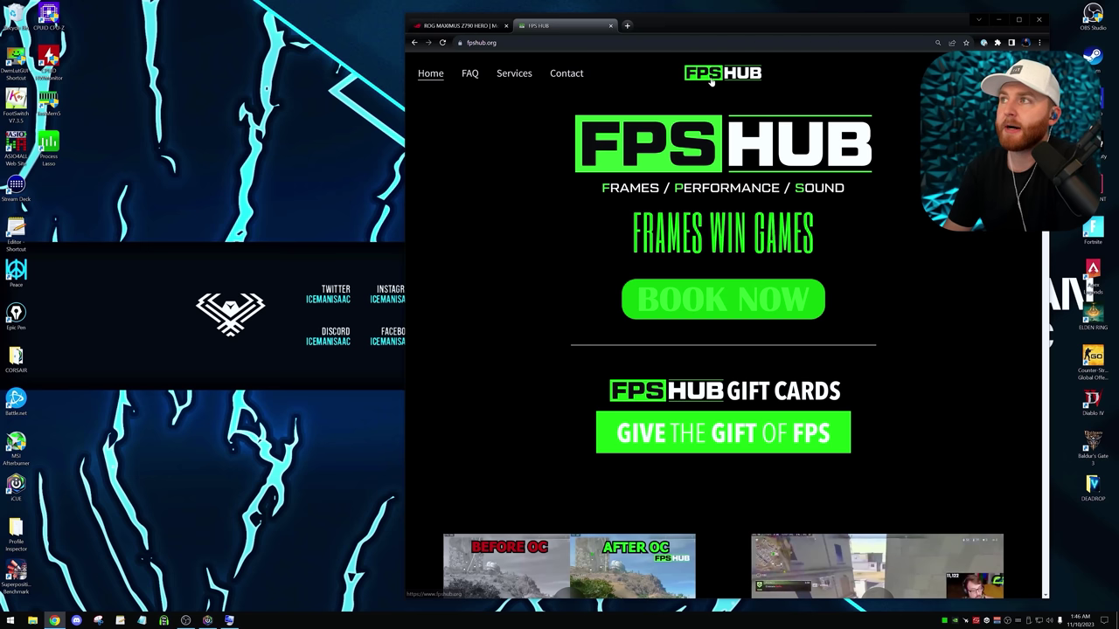
# Search the web for "stince built" and open the StinceBuilt website.
pyautogui.doubleClick(527, 42)
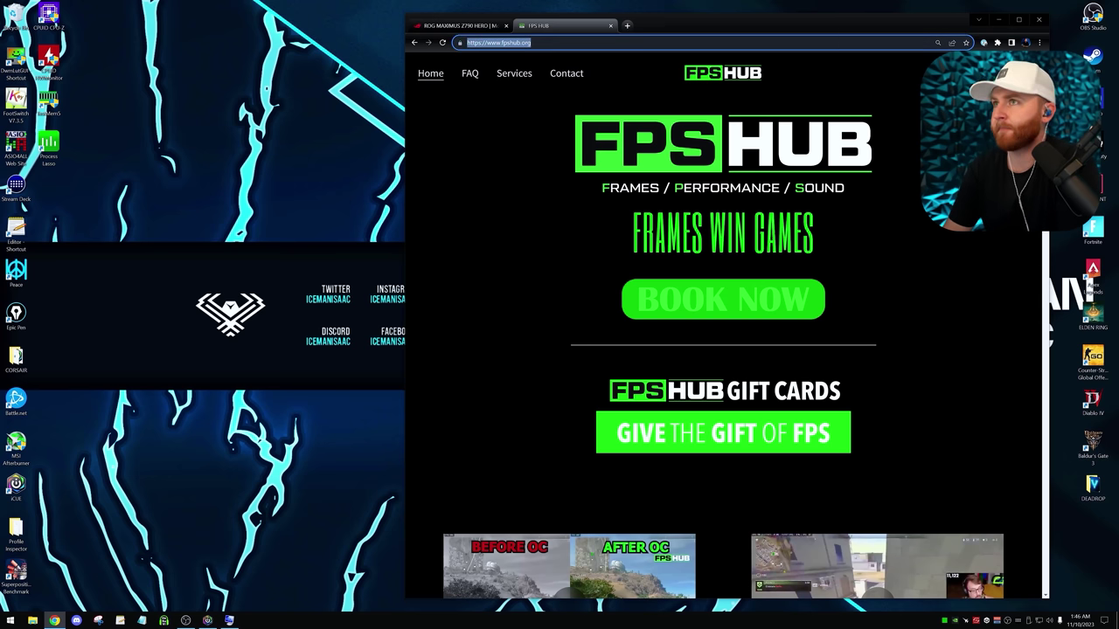
pyautogui.write('stince')
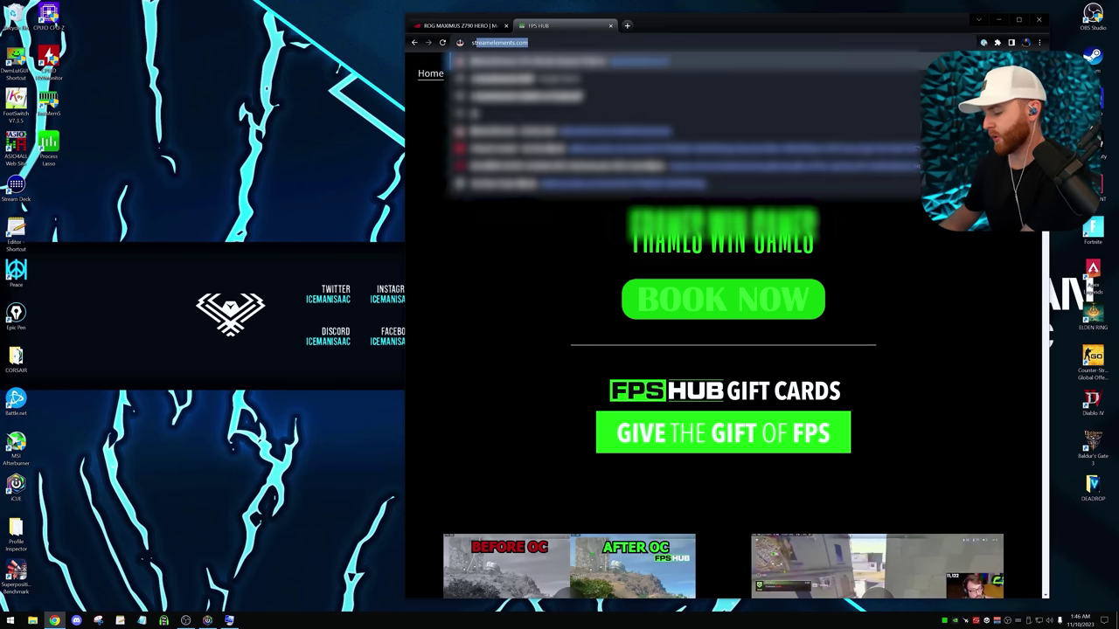
pyautogui.write(' built')
pyautogui.press('Return')
pyautogui.click(588, 153)
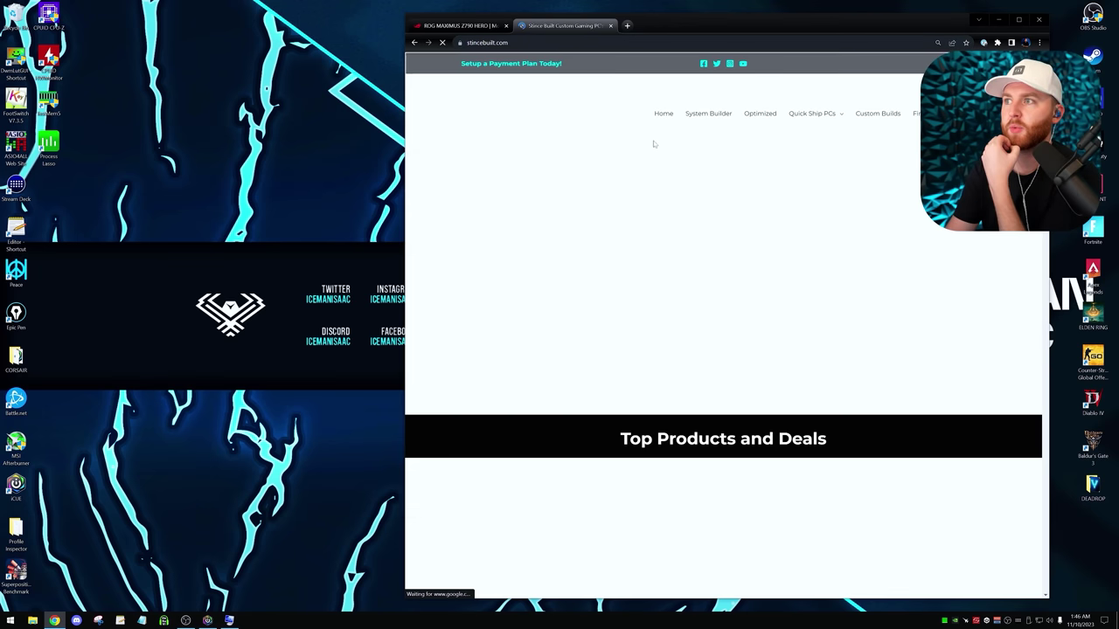
# Review the PC tuning offer on StinceBuilt's Optimized page, and go back to the FPSHUB home page.
pyautogui.click(771, 98)
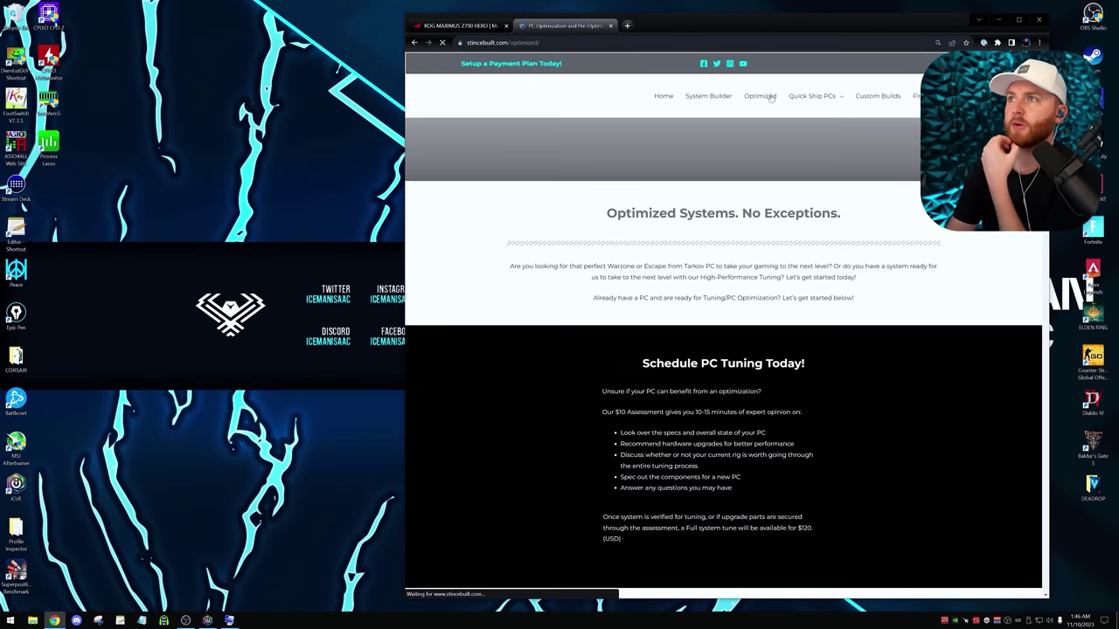
pyautogui.scroll(-3, 724, 262)
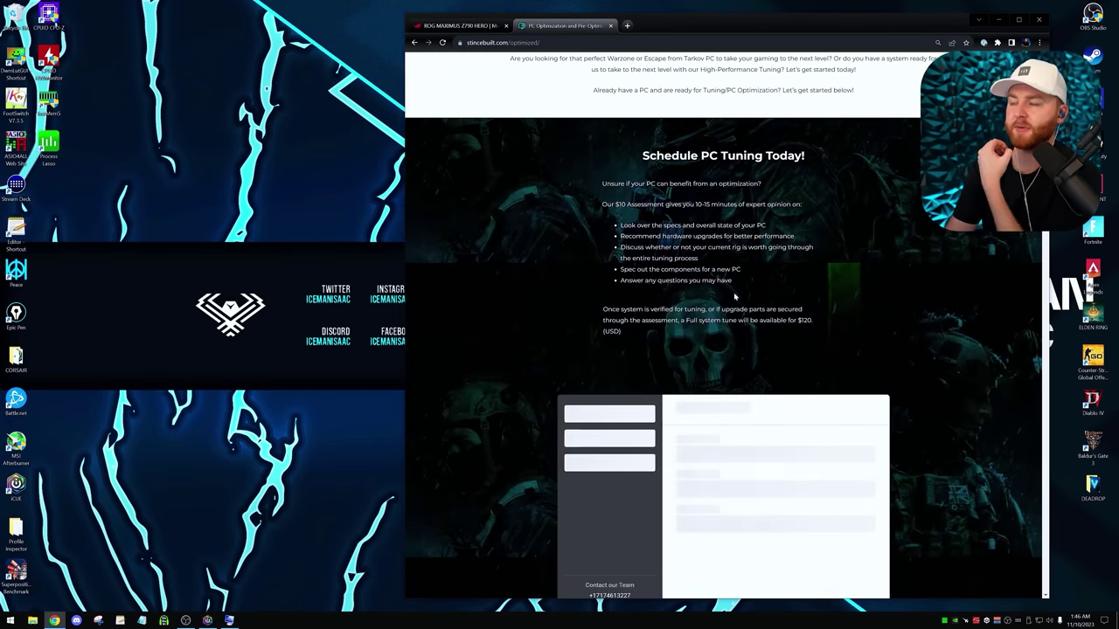
pyautogui.scroll(3, 690, 287)
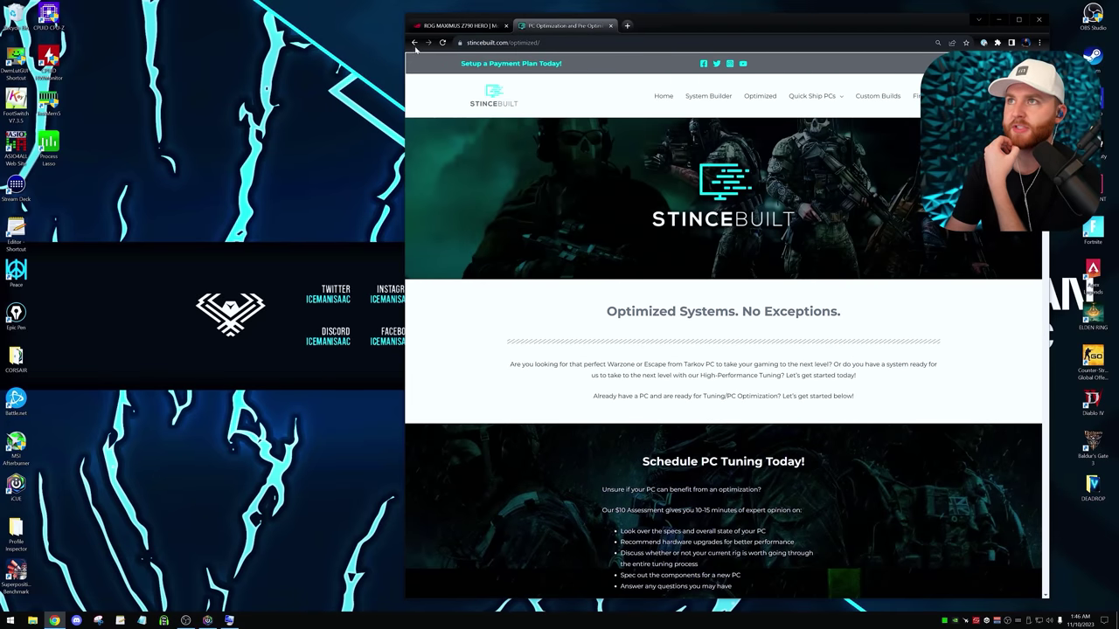
pyautogui.click(414, 43)
pyautogui.click(415, 43)
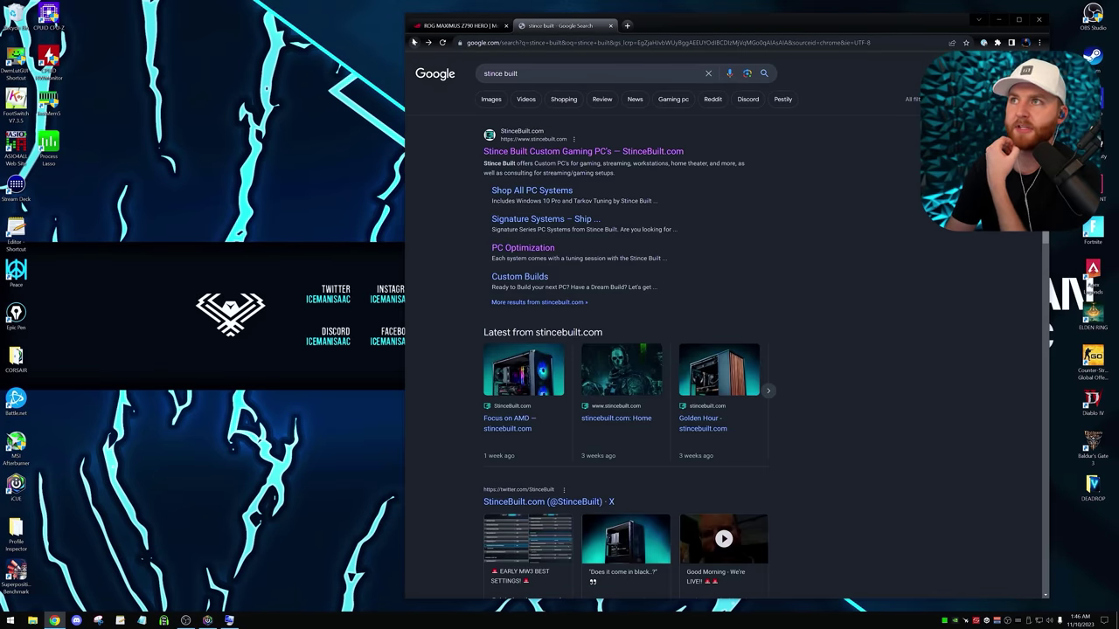
pyautogui.click(414, 43)
# Search the web for Paradox Customs and open its website.
pyautogui.click(528, 41)
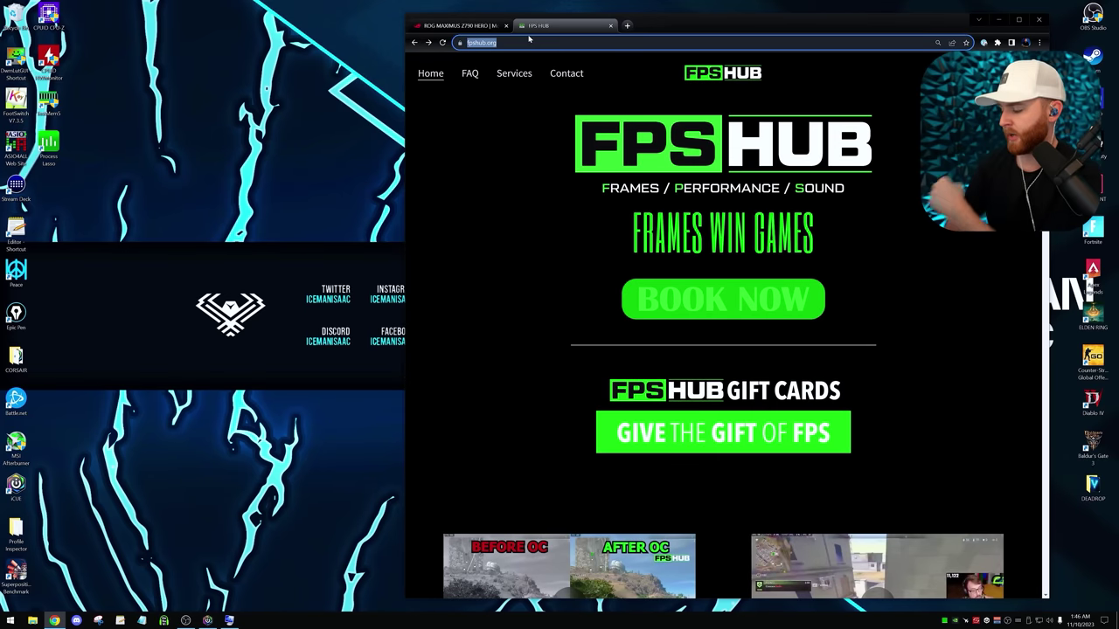
pyautogui.write('parad')
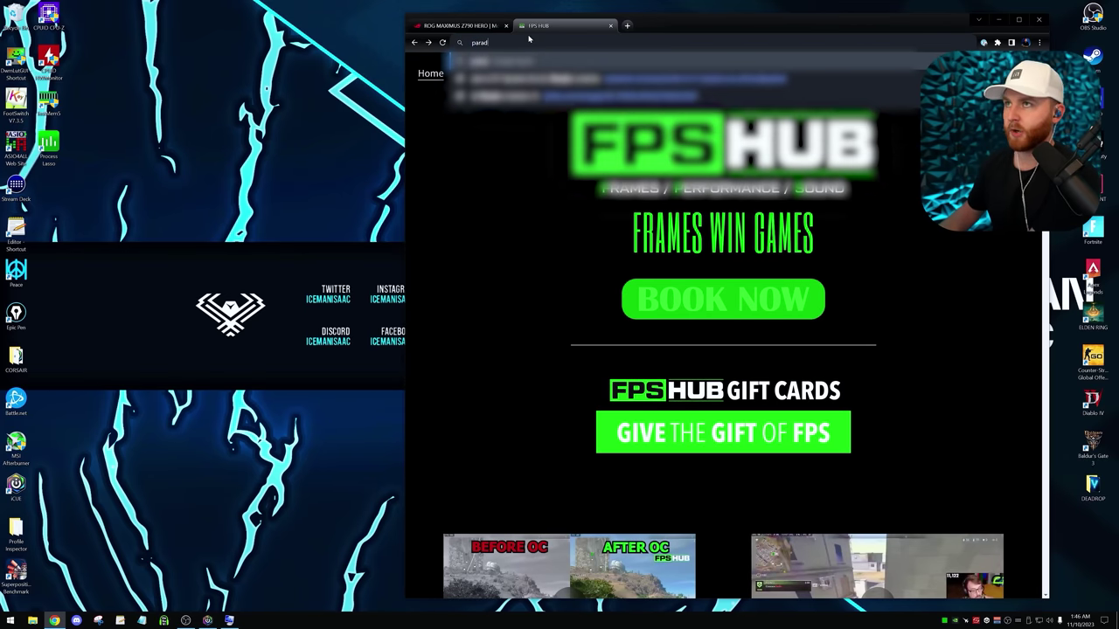
pyautogui.write('ox customns')
pyautogui.press('Return')
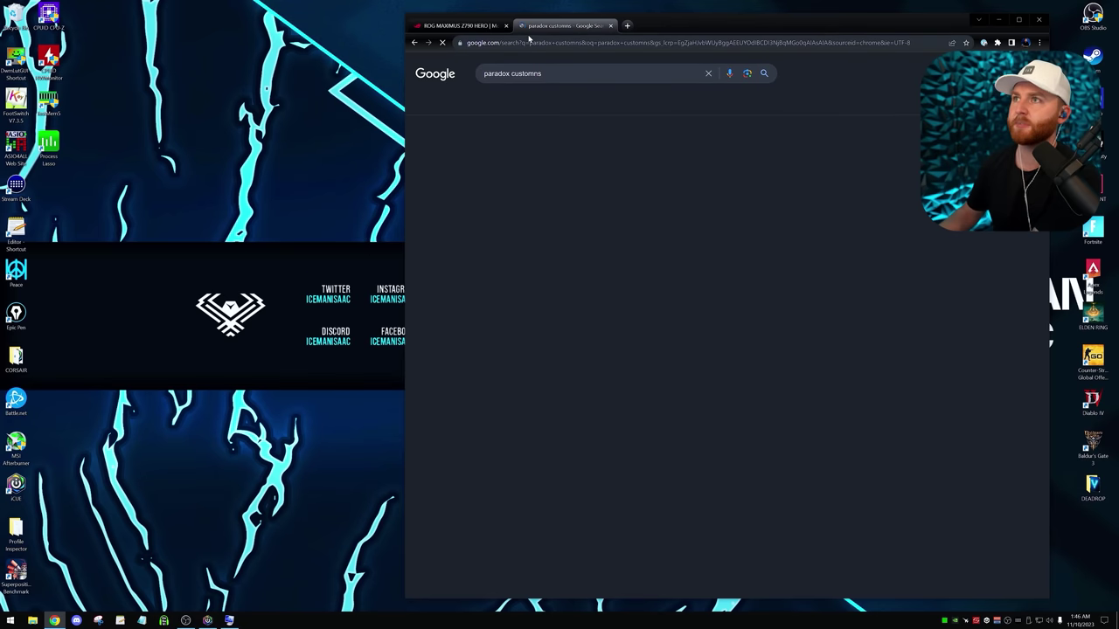
pyautogui.click(560, 187)
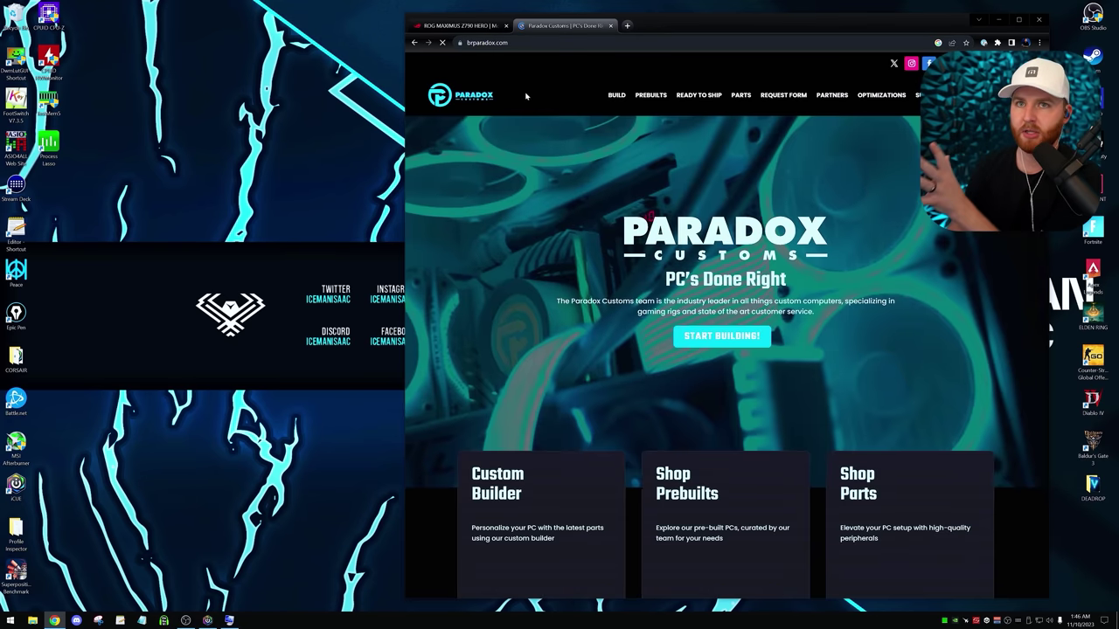
# Search the web for "power gpu", open the PowerGPU website, and move the browser window down to uncover the desktop.
pyautogui.hotkey('ctrl', 'l')
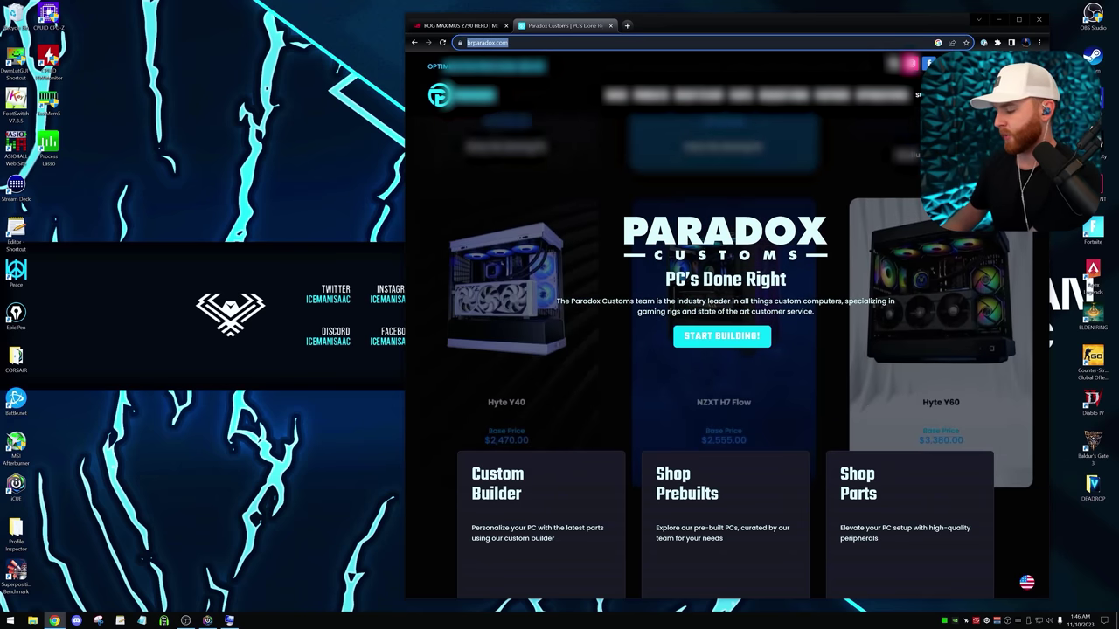
pyautogui.write('power gpu')
pyautogui.press('Return')
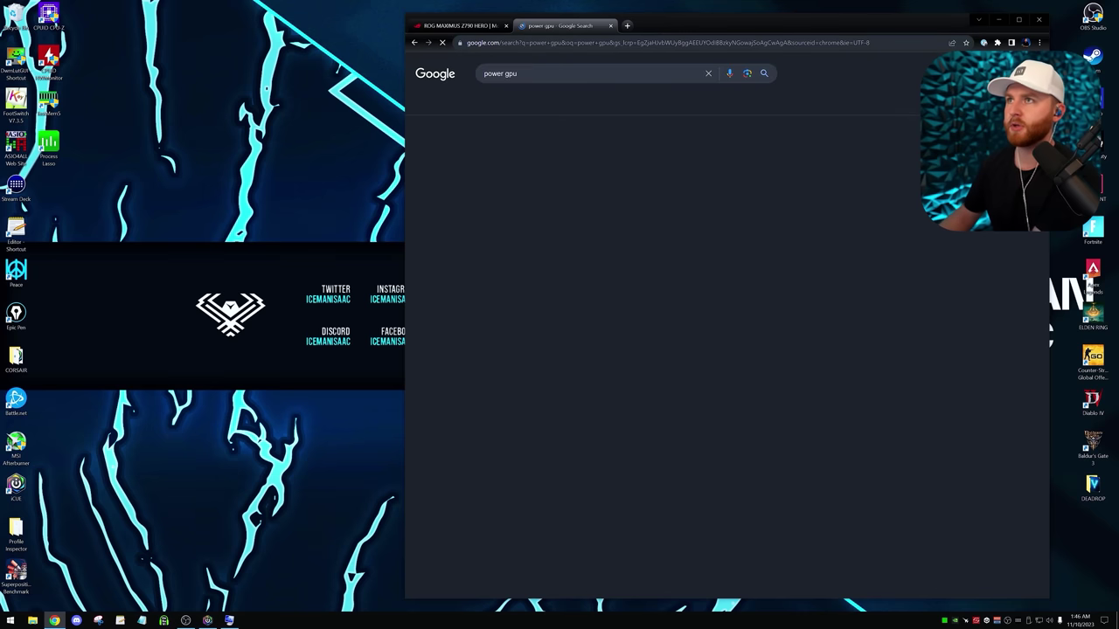
pyautogui.click(576, 154)
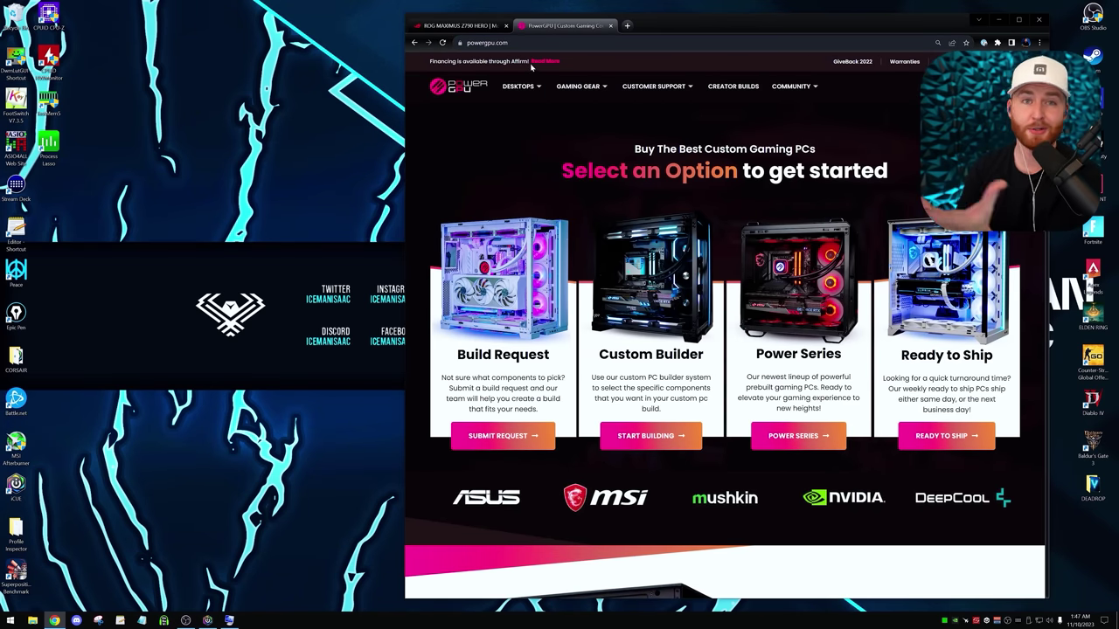
pyautogui.moveTo(835, 24); pyautogui.dragTo(690, 491)
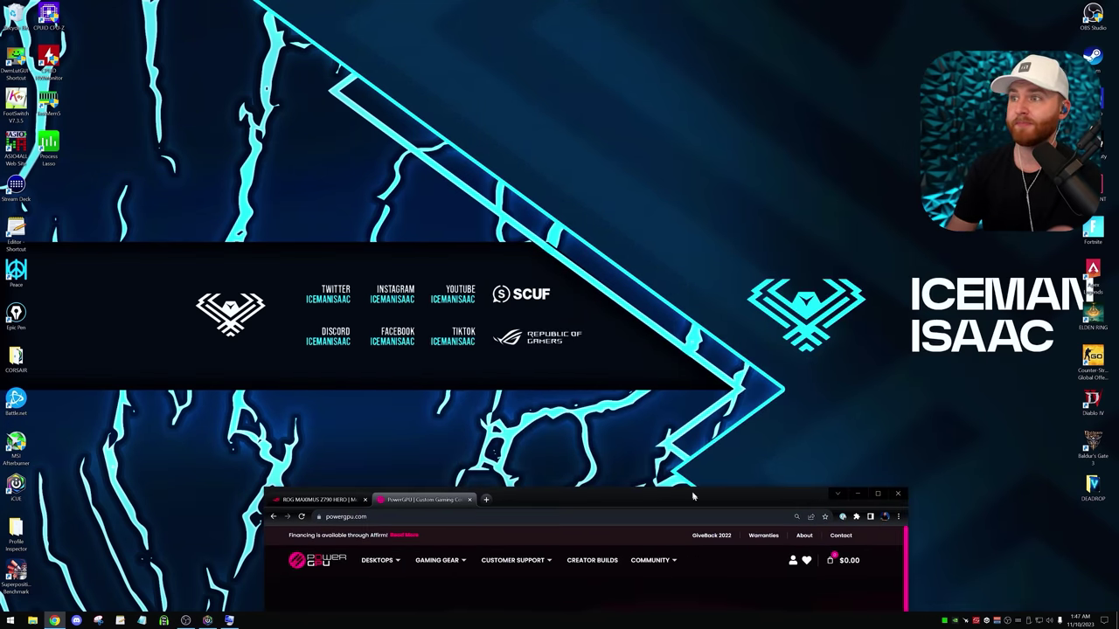